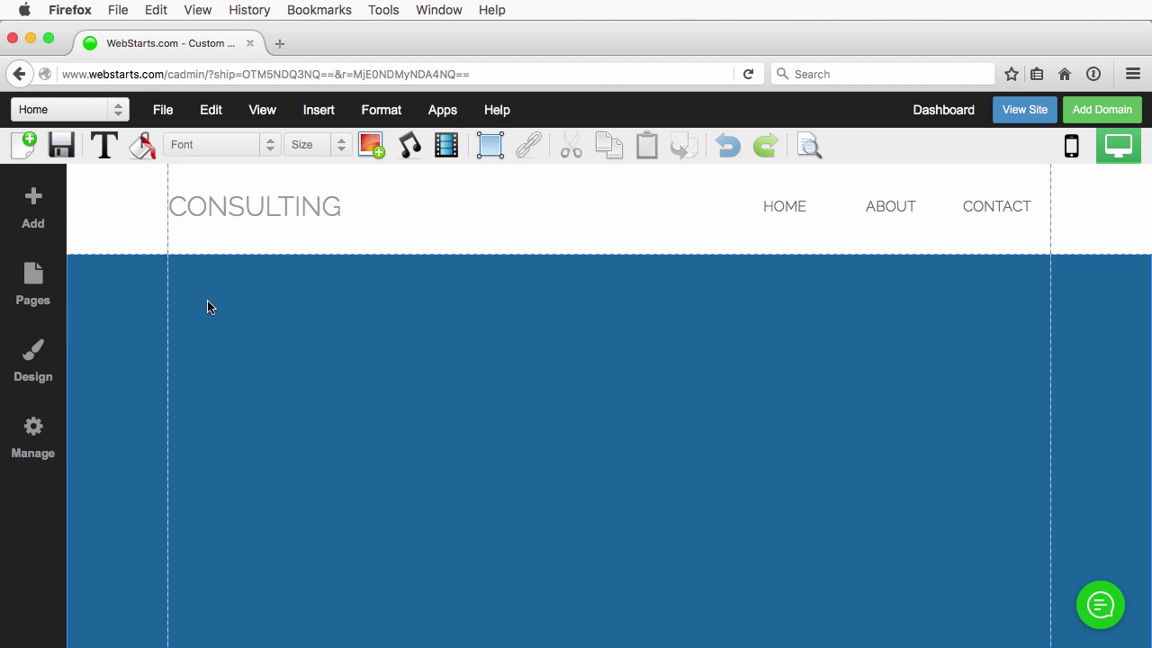
Step: Insert a slideshow with seven stored images: mountain lake, coastal town, tropical huts, green bay, beach hotel, ocean beach and male portrait
click(38, 207)
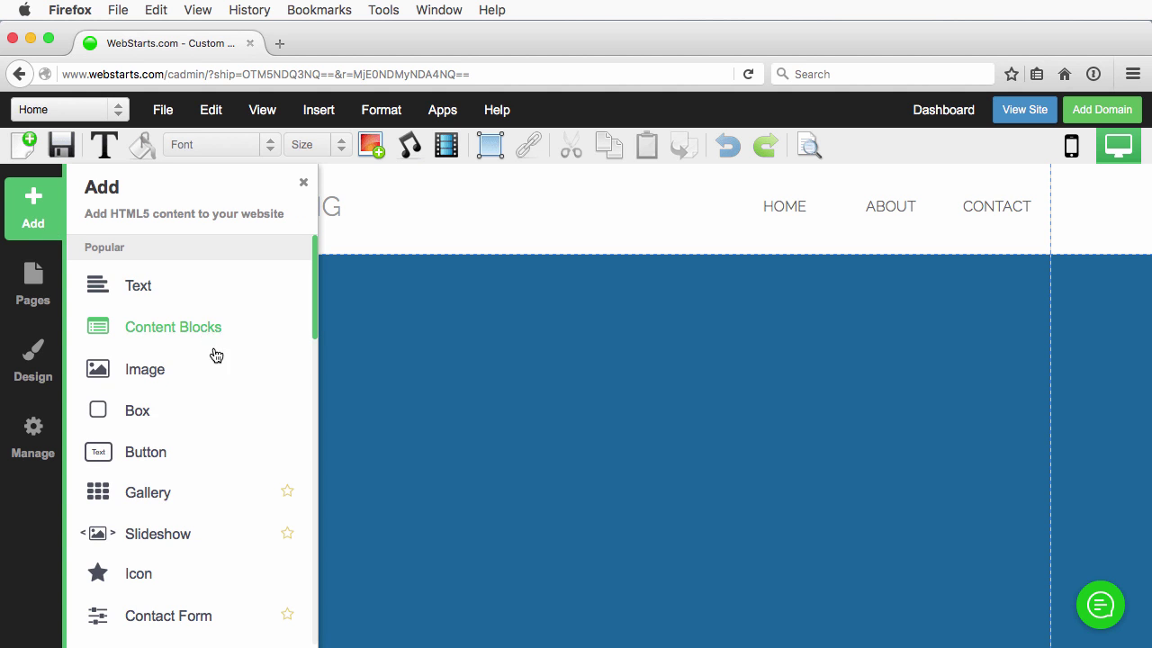
click(159, 538)
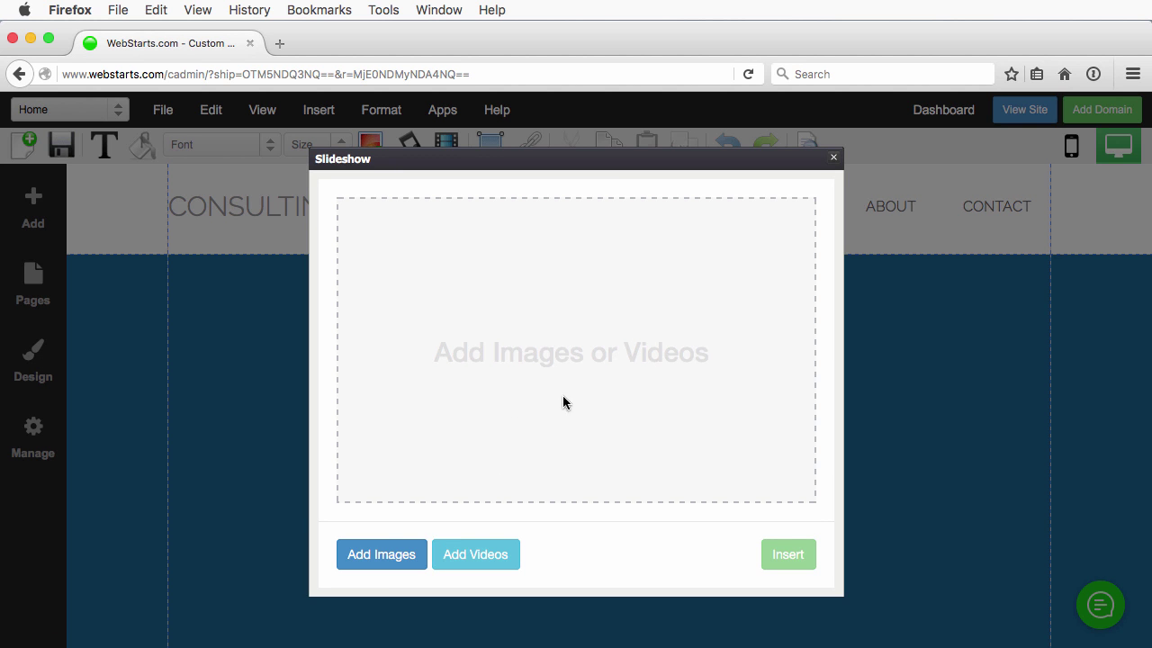
click(373, 550)
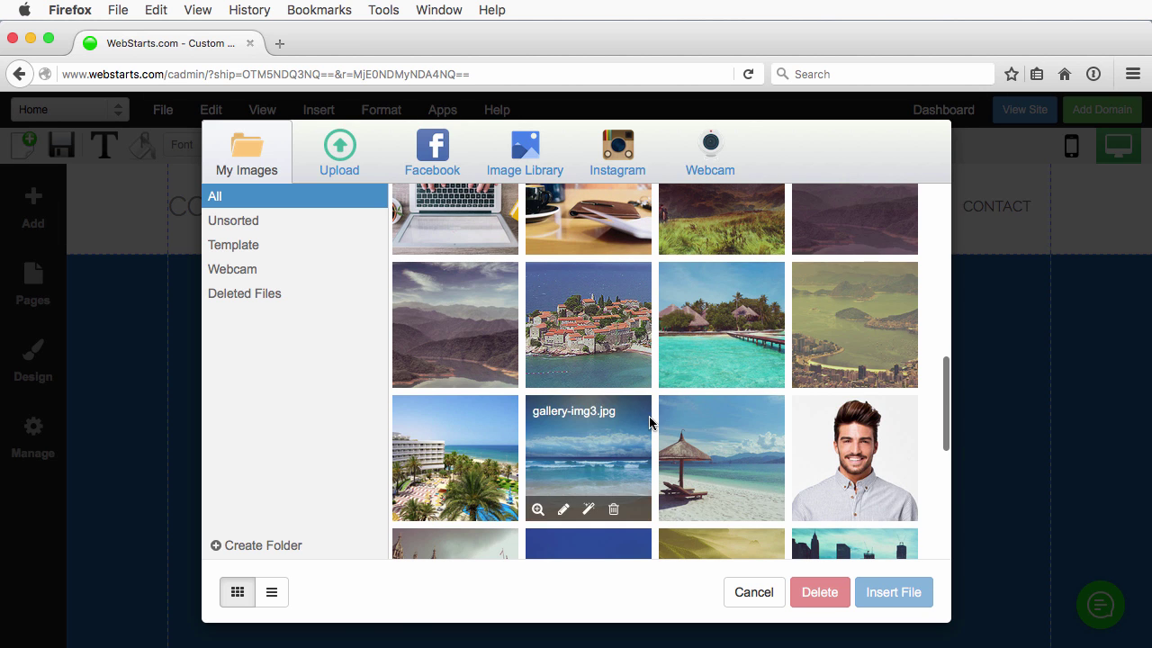
click(841, 459)
click(711, 324)
click(801, 324)
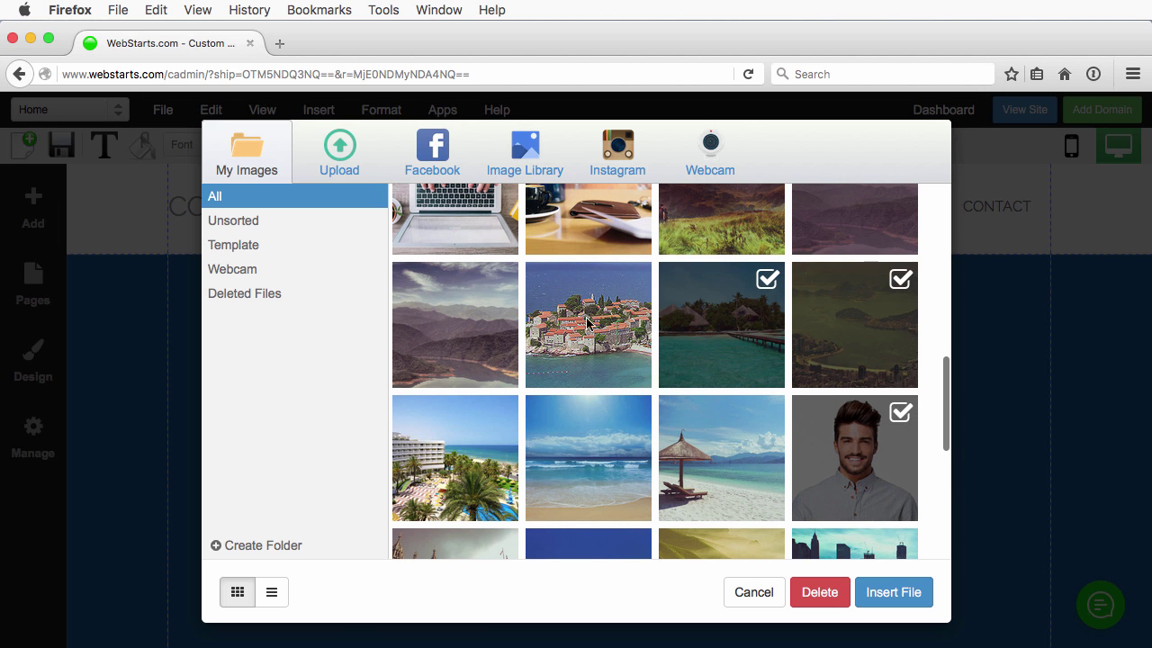
click(587, 322)
click(454, 322)
click(452, 448)
click(590, 450)
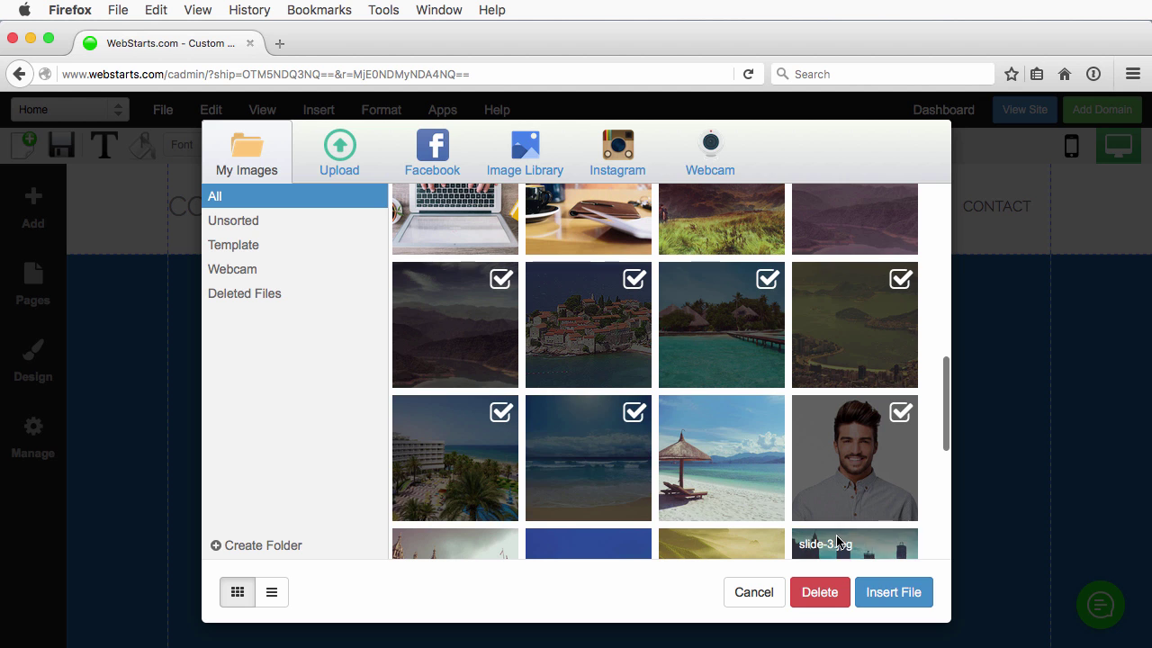
click(916, 596)
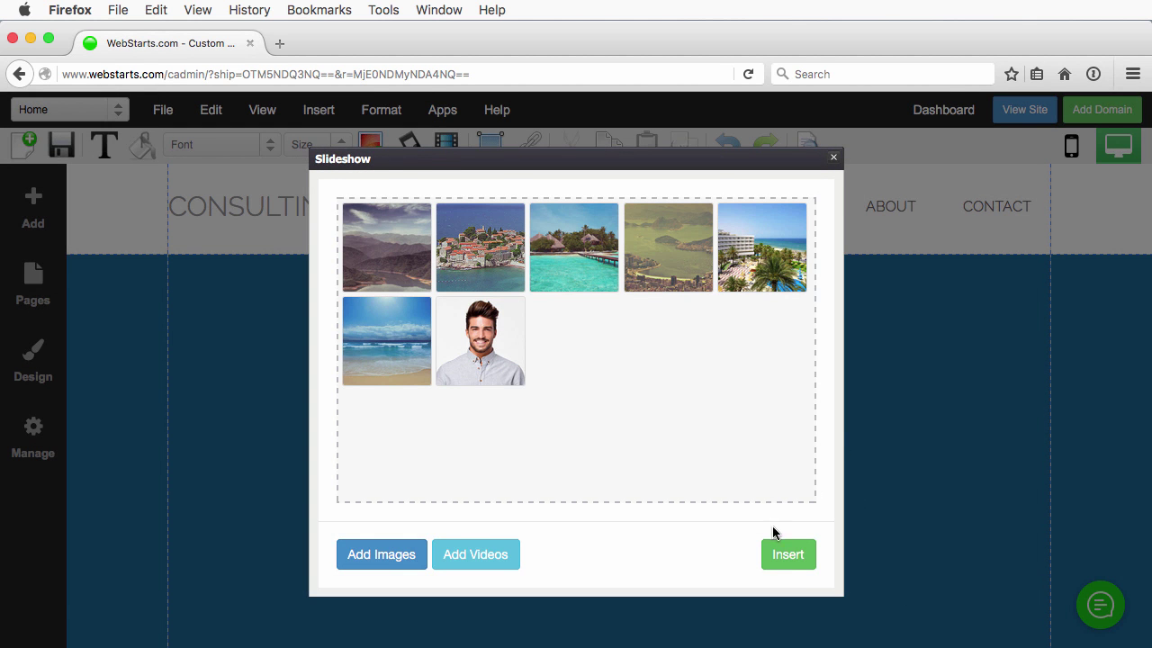
click(792, 563)
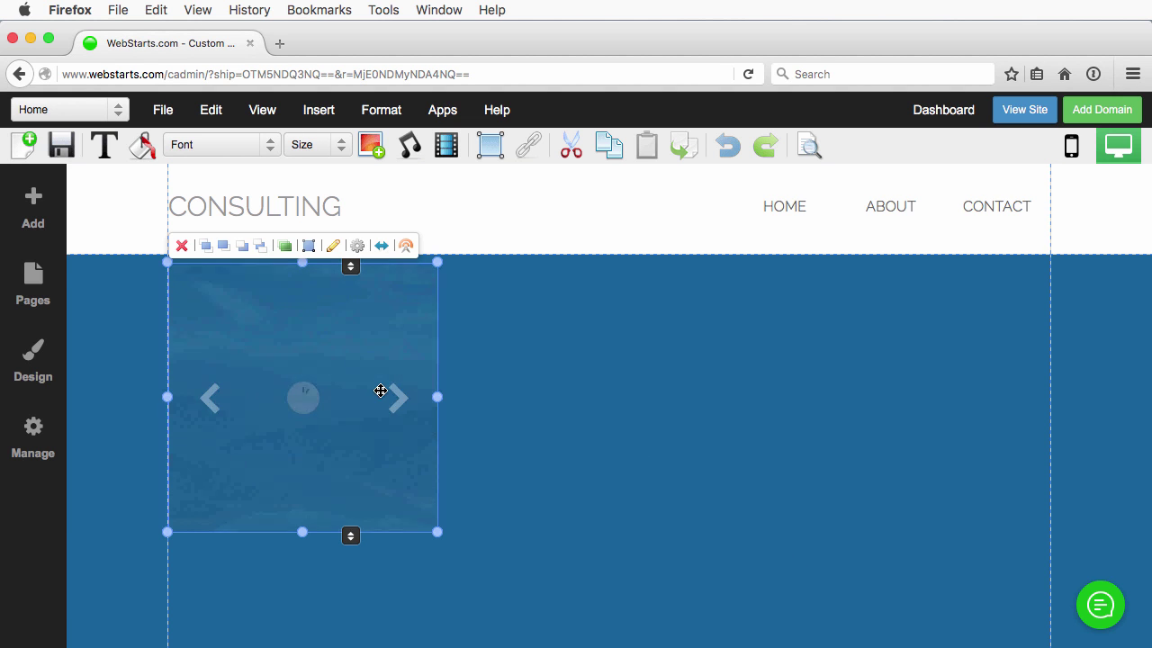
Step: Move the slideshow to the right side of the blue section, widen it leftward, and save the page
drag(298, 348, 855, 402)
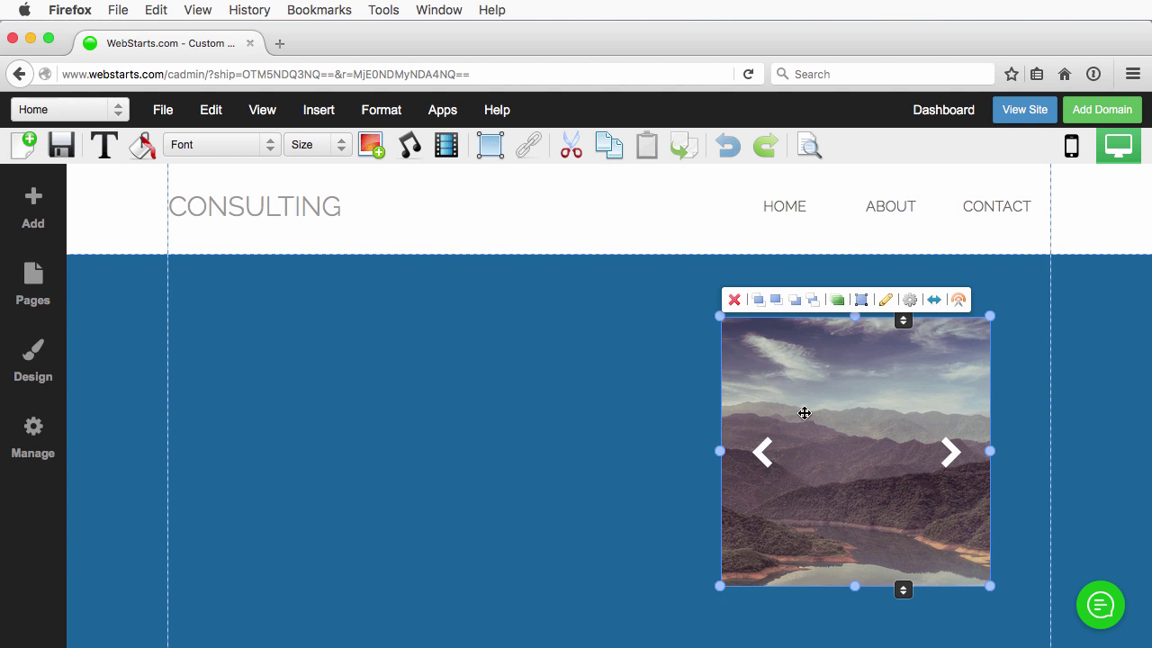
drag(720, 449, 619, 450)
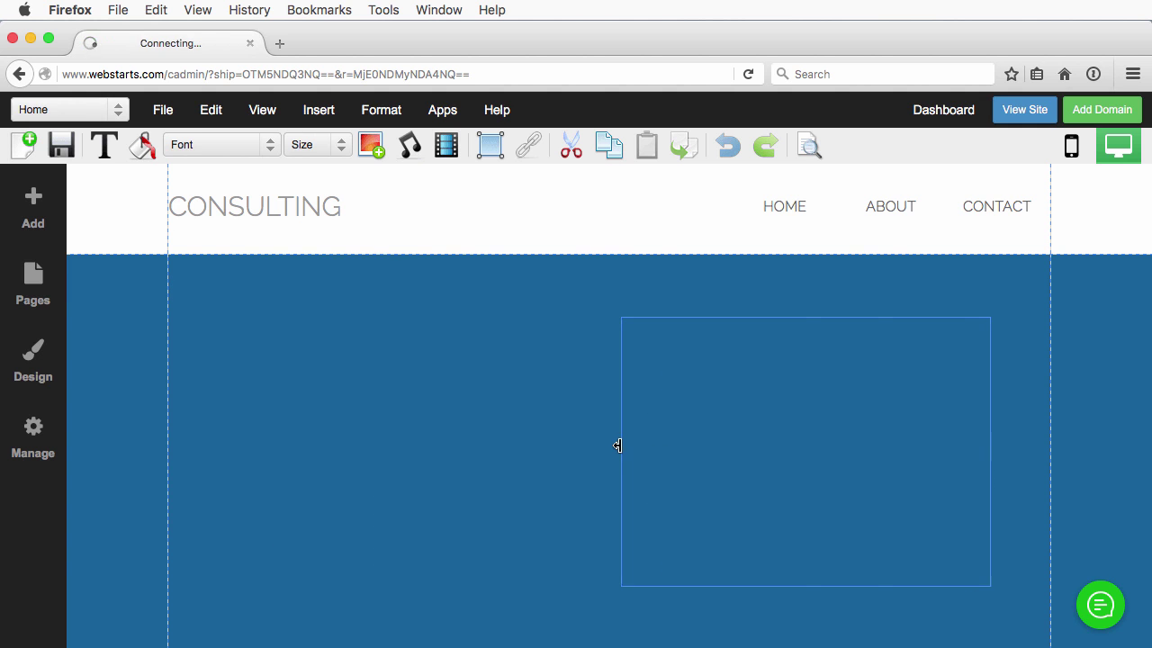
click(60, 147)
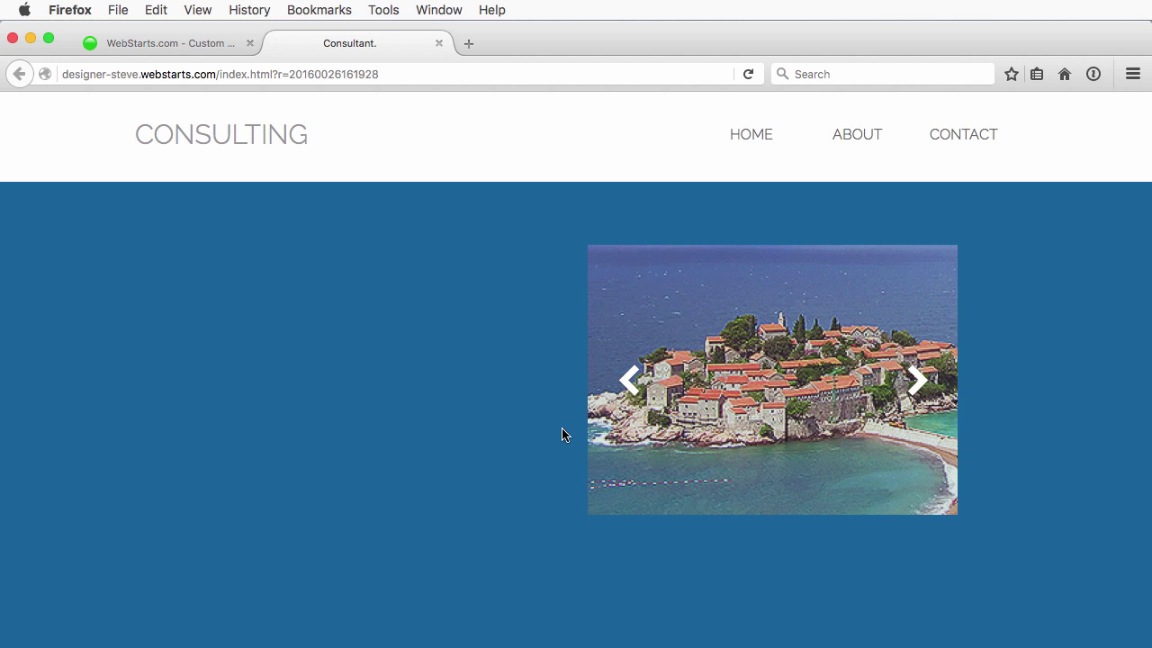
Step: Return to the site editor and open the slideshow's tropical huts image in the photo editor
click(174, 39)
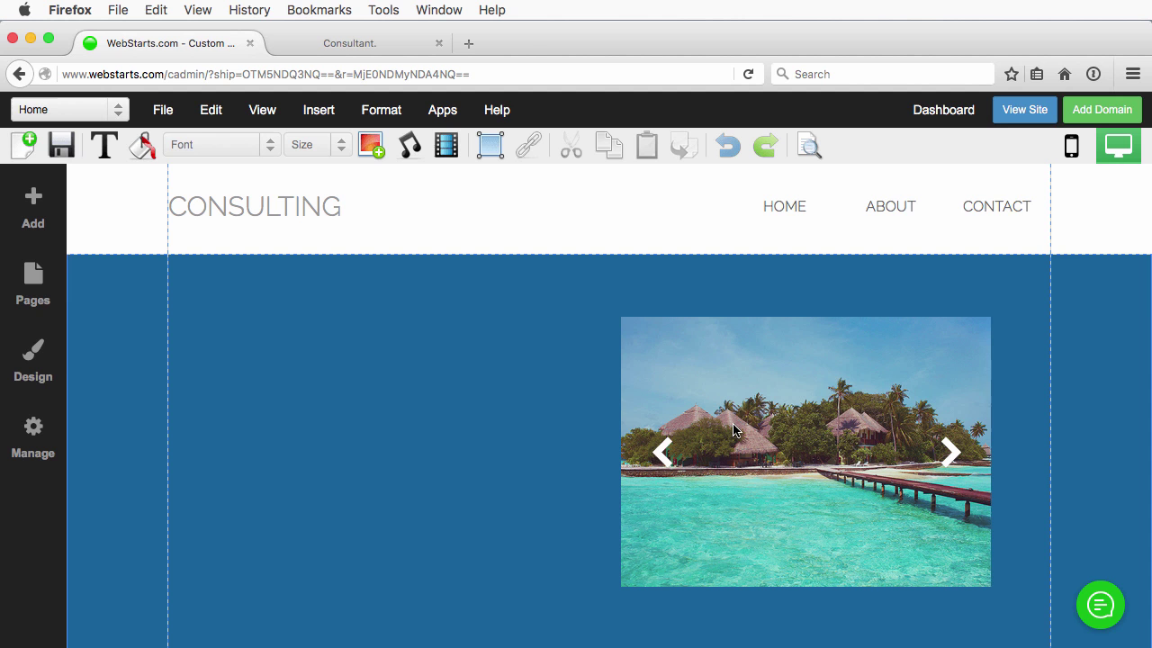
click(809, 427)
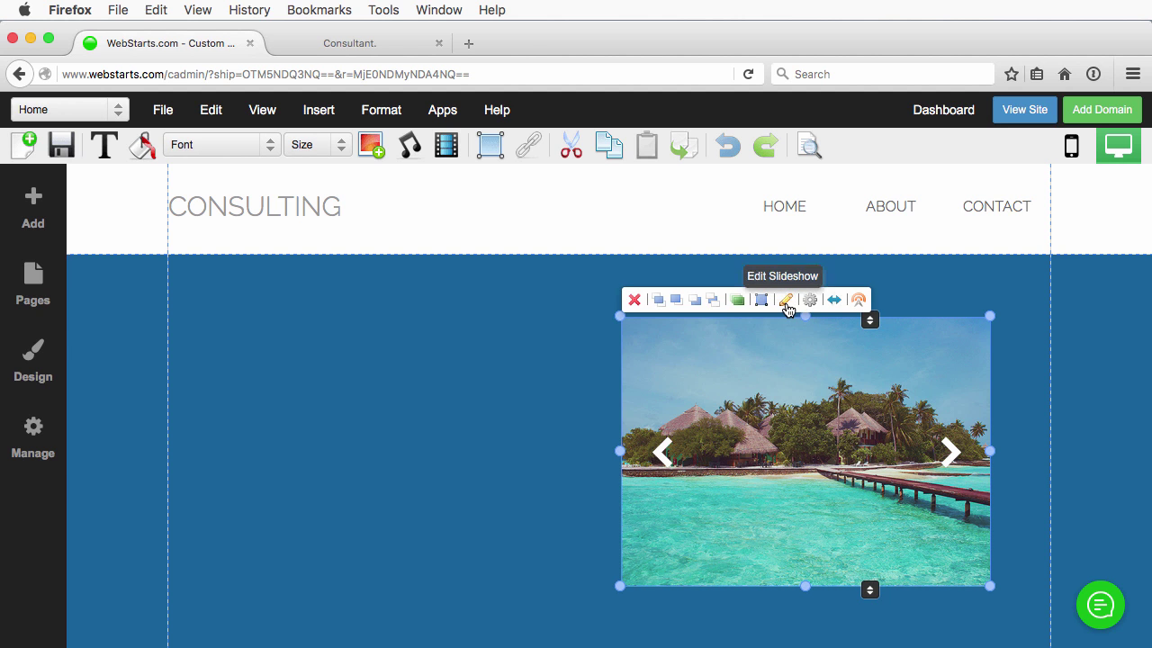
click(785, 302)
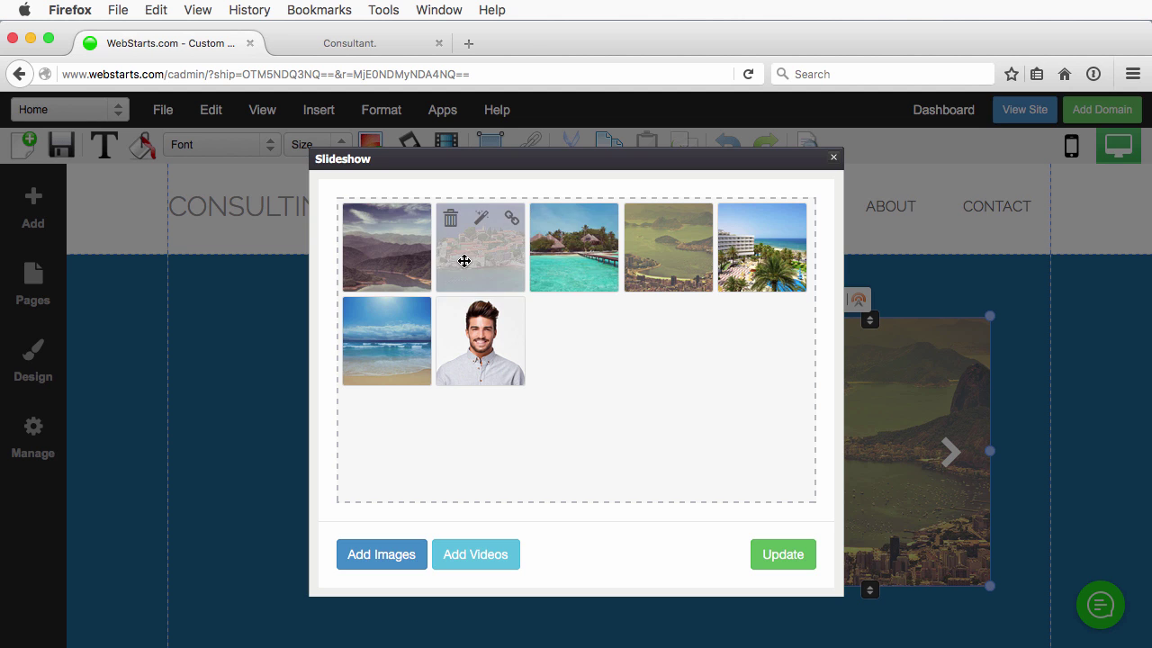
mouse_move(552, 262)
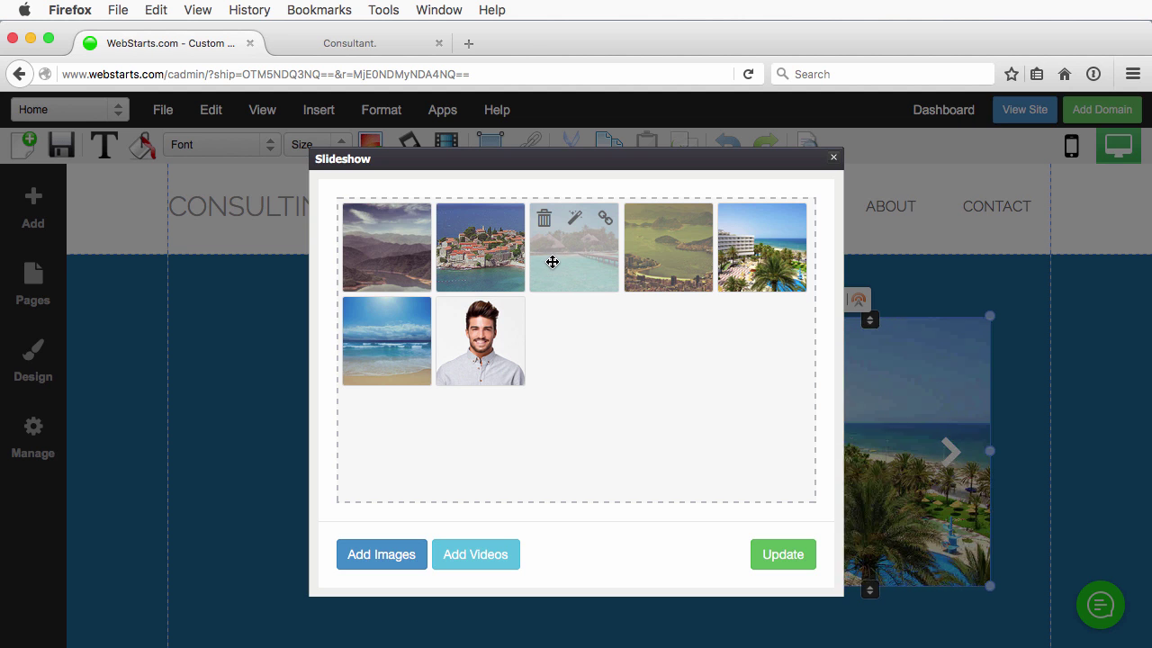
click(575, 219)
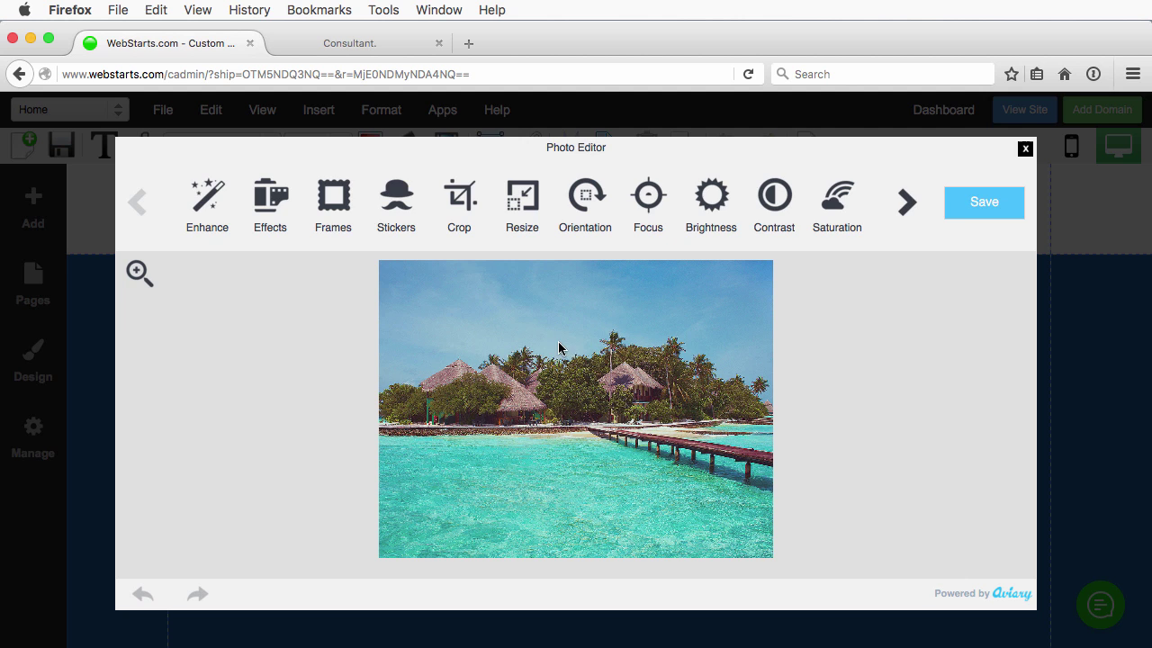
Step: Add the text "Beautiful water" over the water in the lower part of the huts photo
click(905, 203)
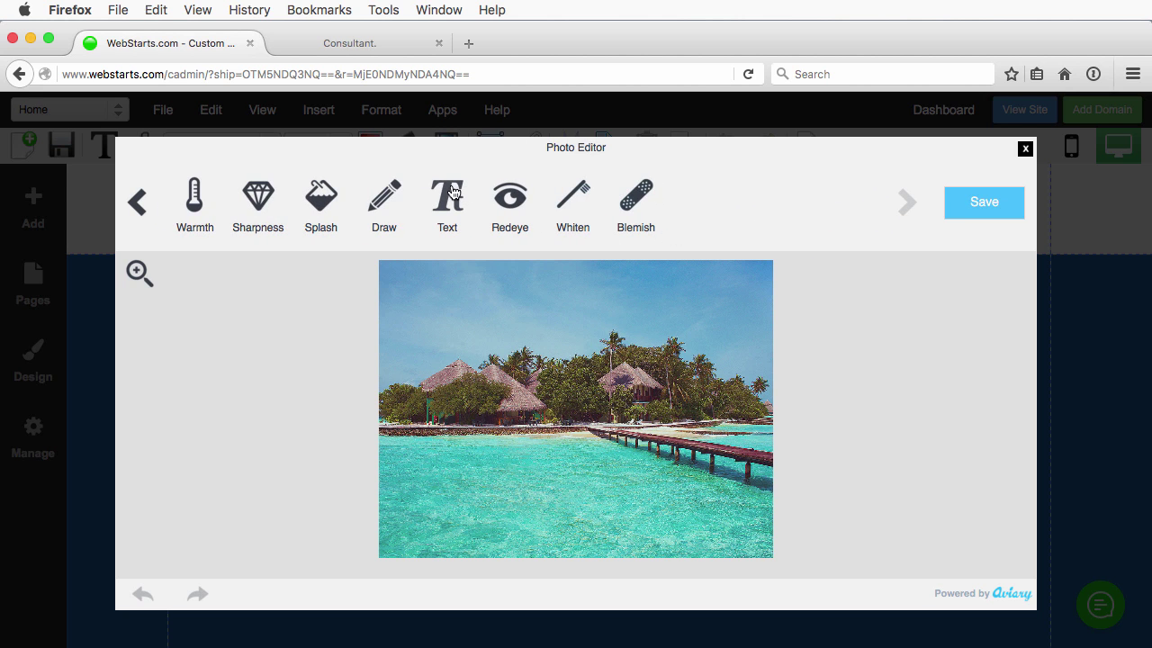
click(452, 193)
drag(543, 300, 503, 507)
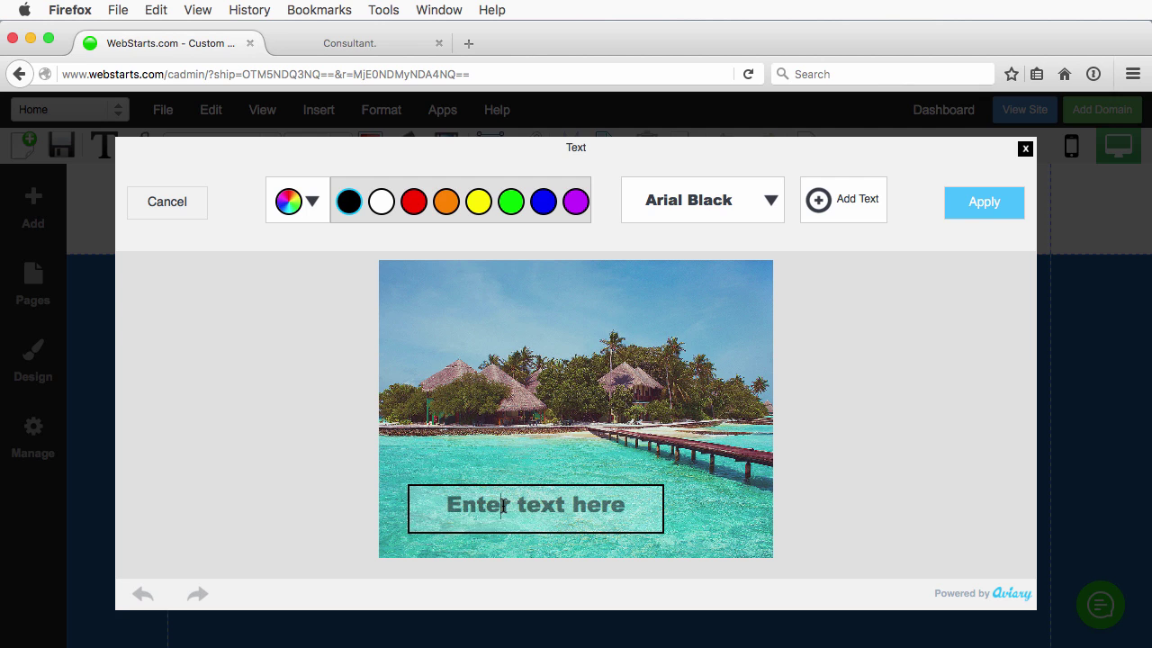
click(503, 507)
text(Beautify)
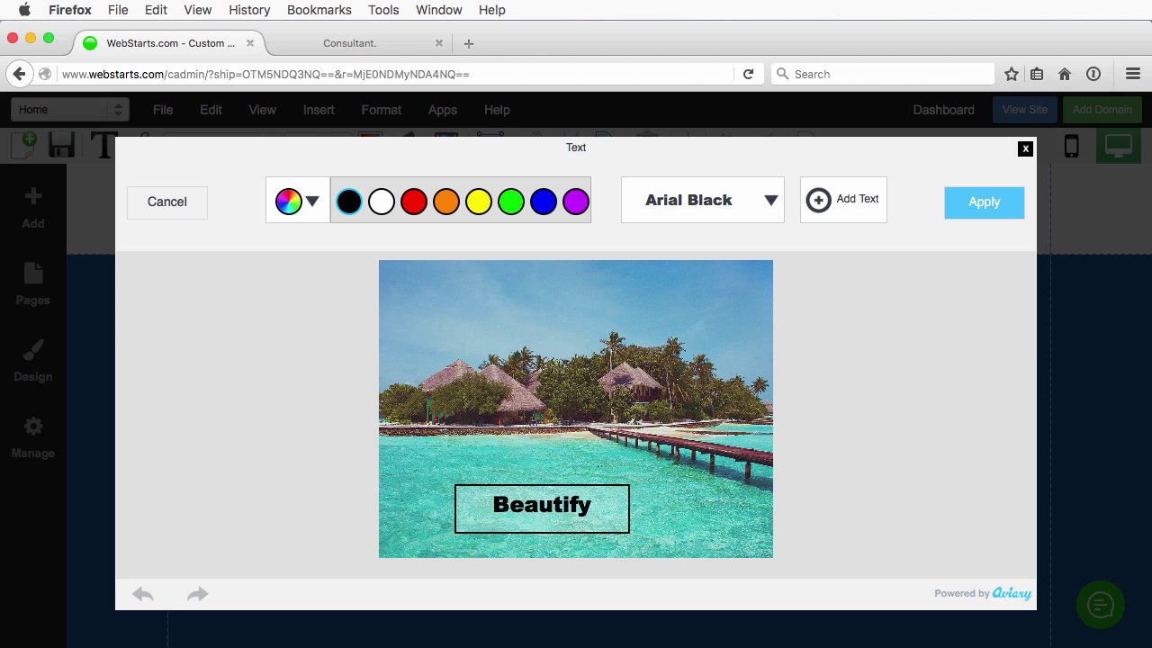
key(BackSpace)
text(ul )
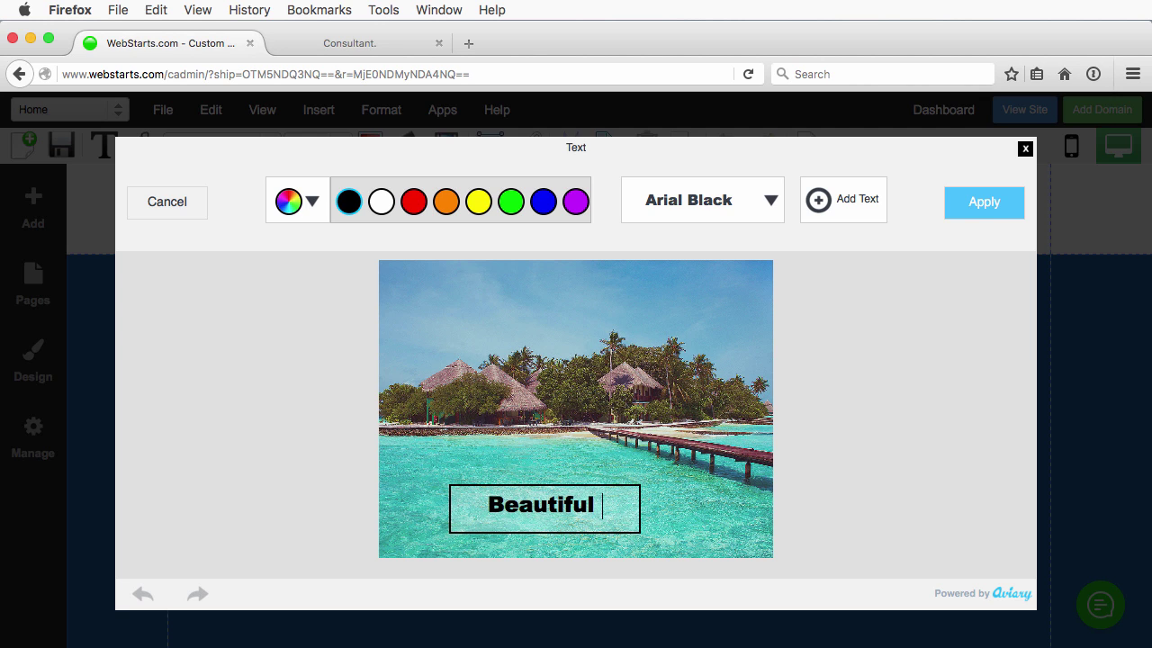
text(water)
click(618, 506)
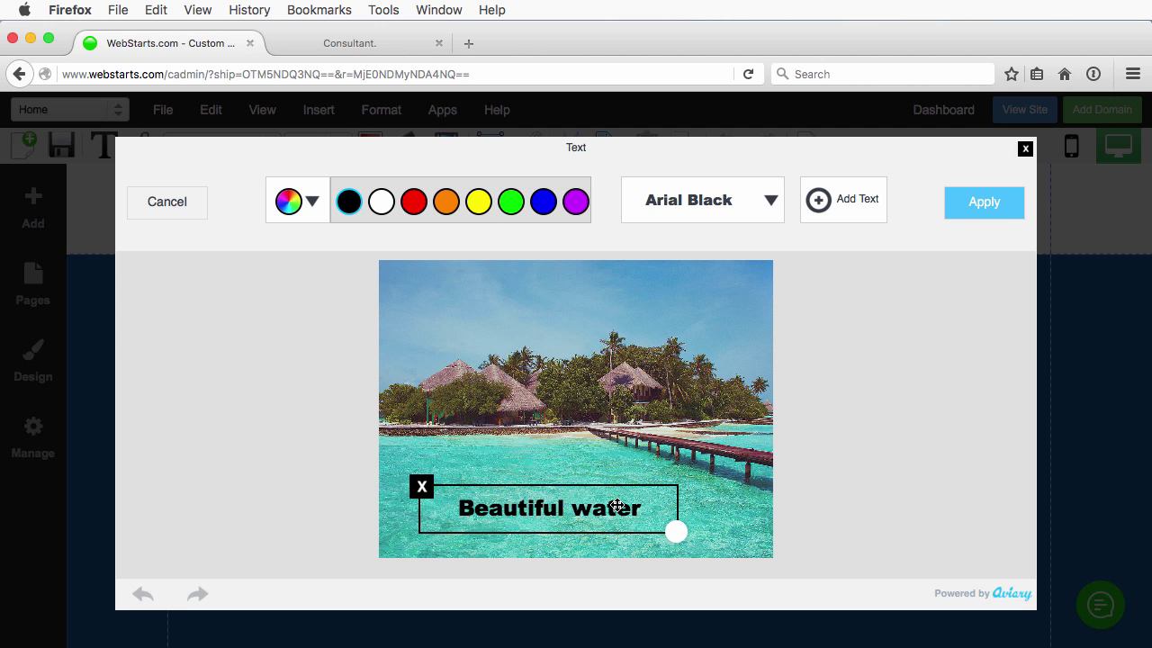
Step: Color the "Beautiful water" text white
click(590, 510)
click(702, 469)
click(410, 205)
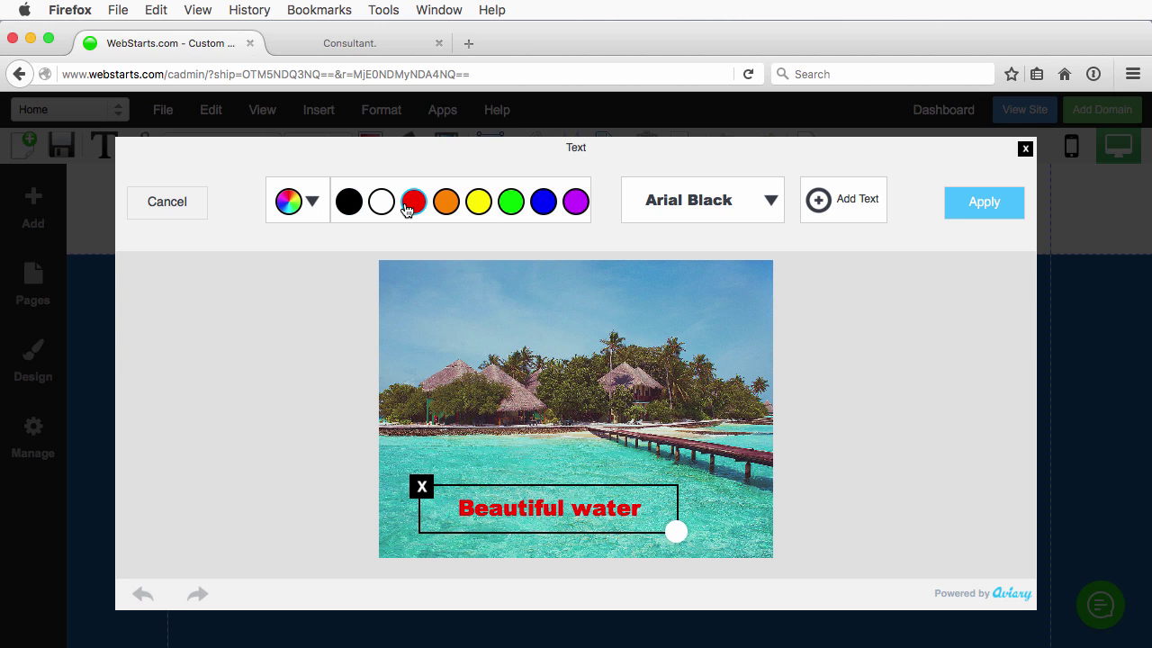
click(382, 208)
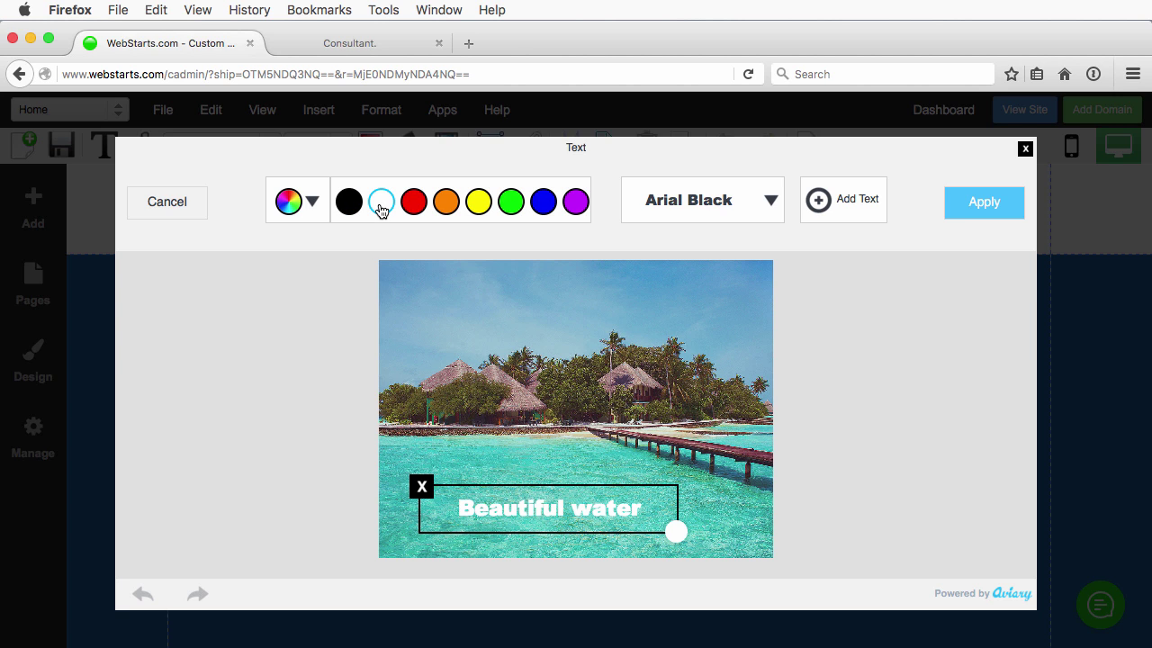
Step: Enlarge the "Beautiful water" text, center it near the photo's lower edge, and apply it to the photo
drag(567, 507, 545, 516)
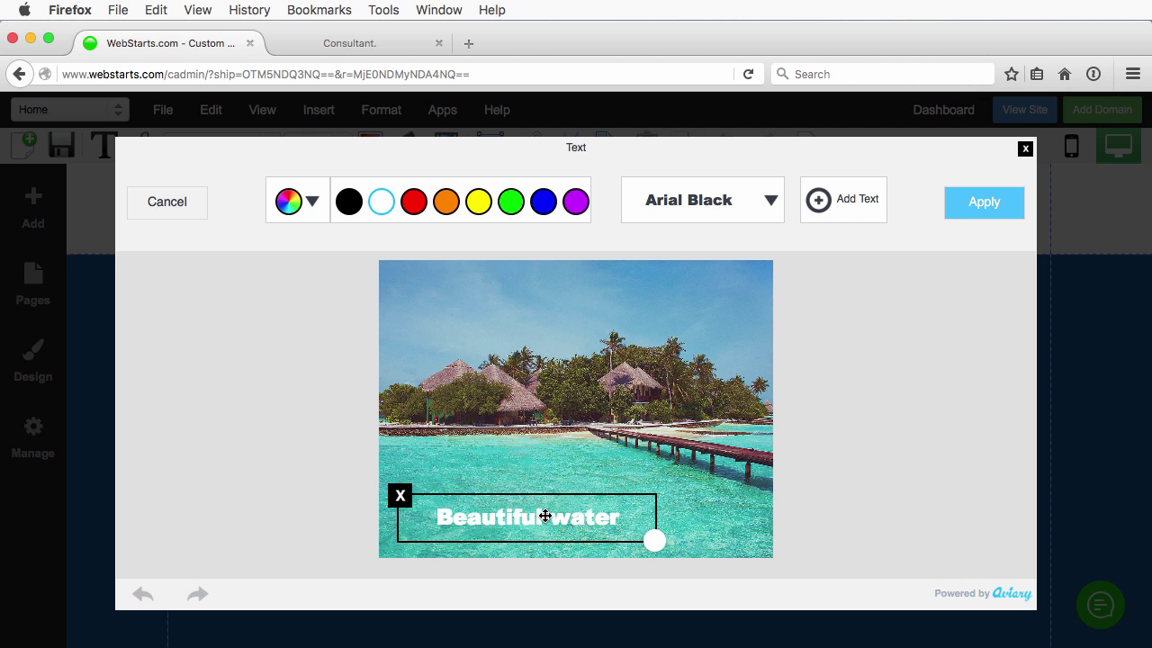
drag(642, 539, 705, 525)
drag(630, 504, 656, 523)
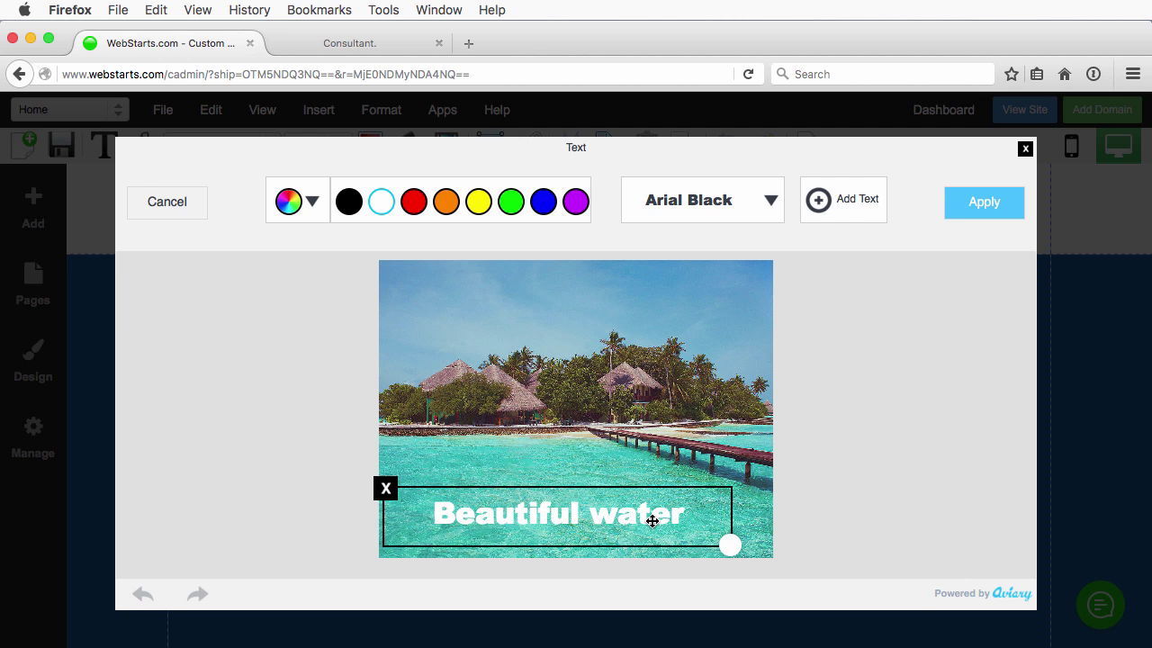
click(987, 210)
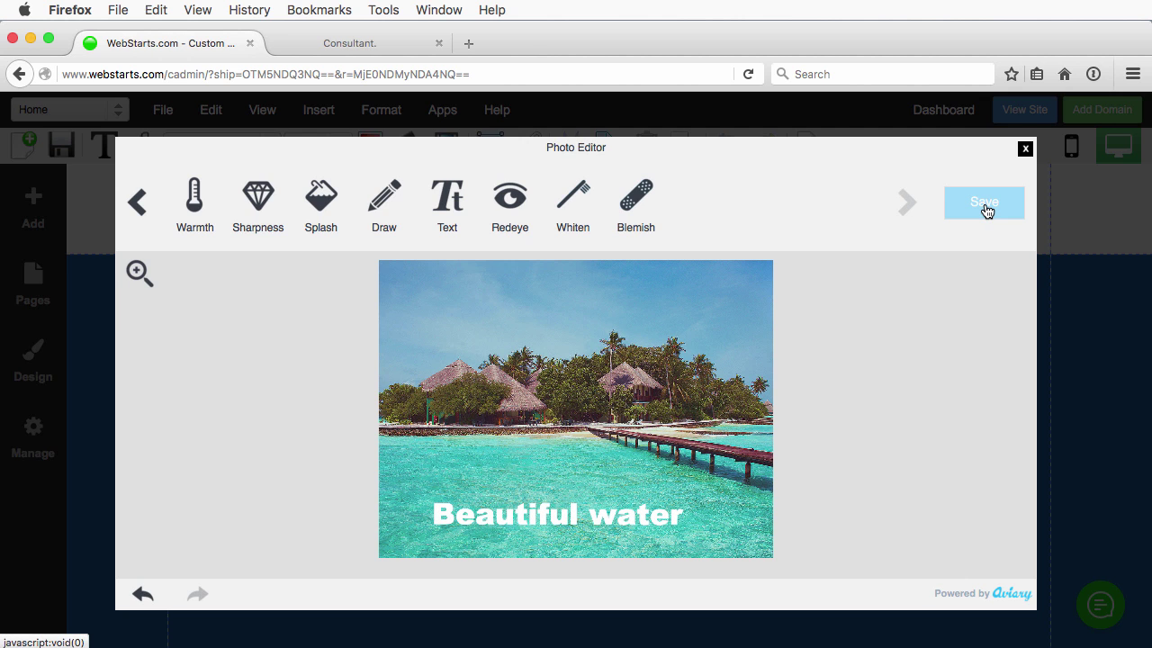
Step: Save the edited photo, update the slideshow with it, and save the page
click(986, 207)
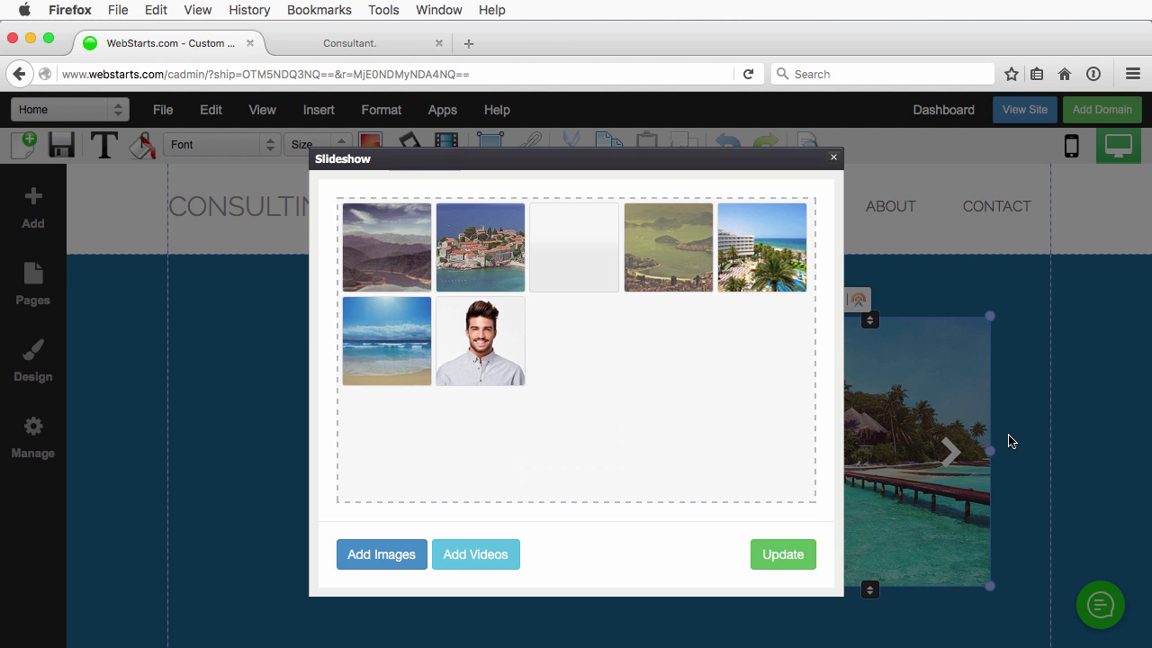
click(783, 554)
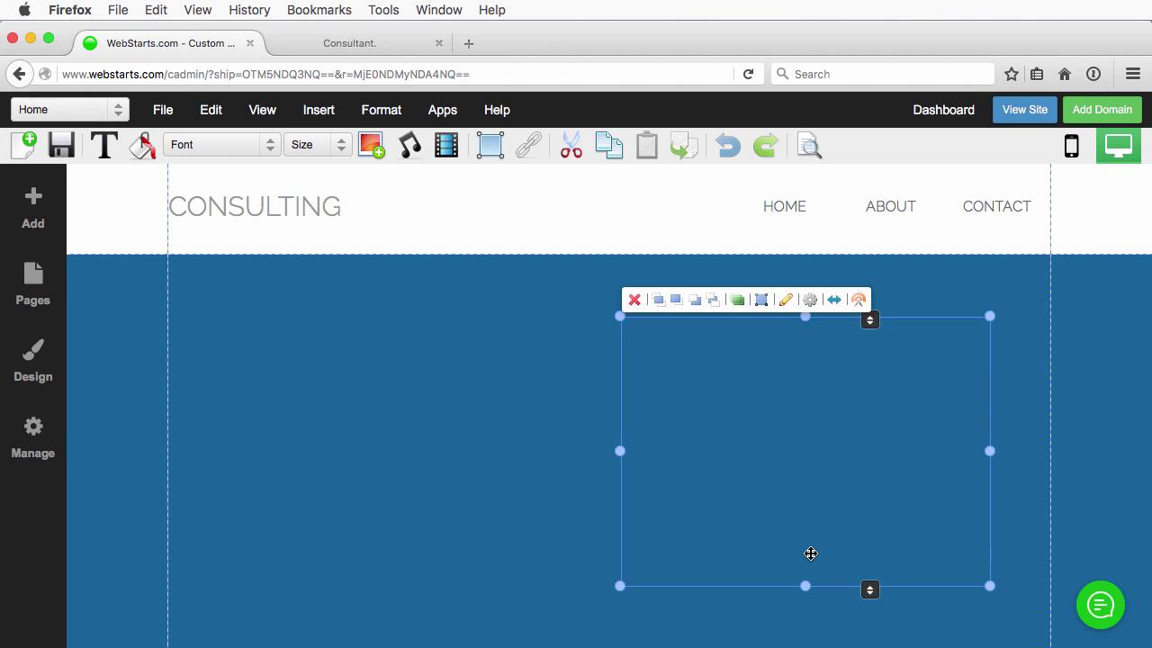
click(61, 144)
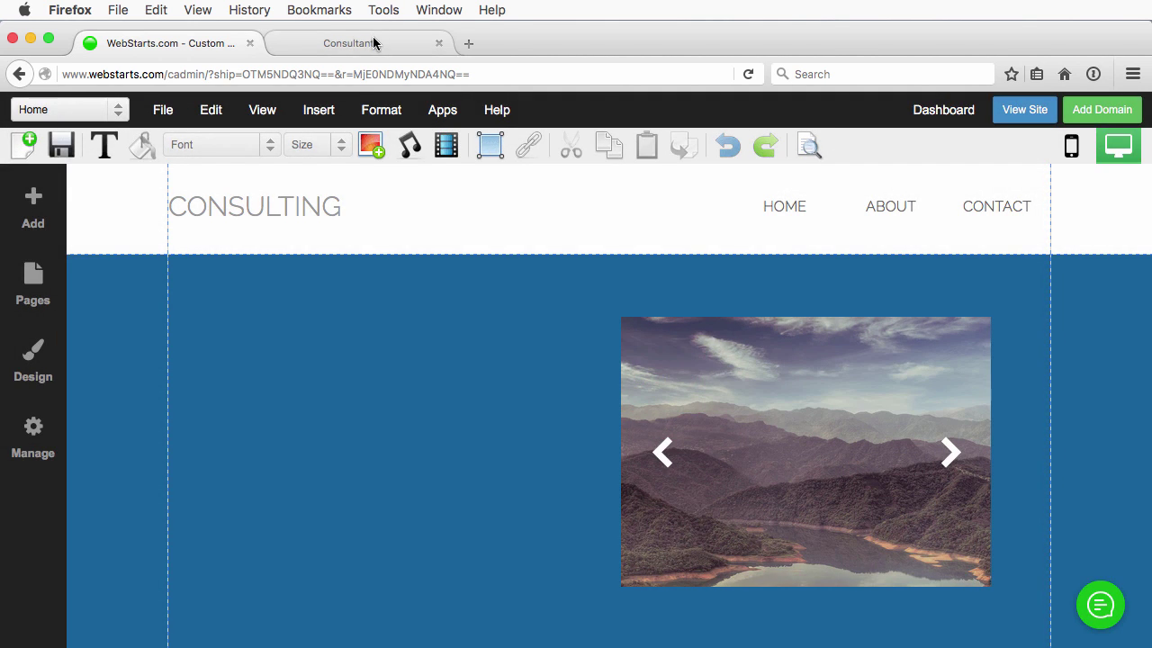
Step: Check and close the published page, and delete the slideshow from the Home page
click(372, 42)
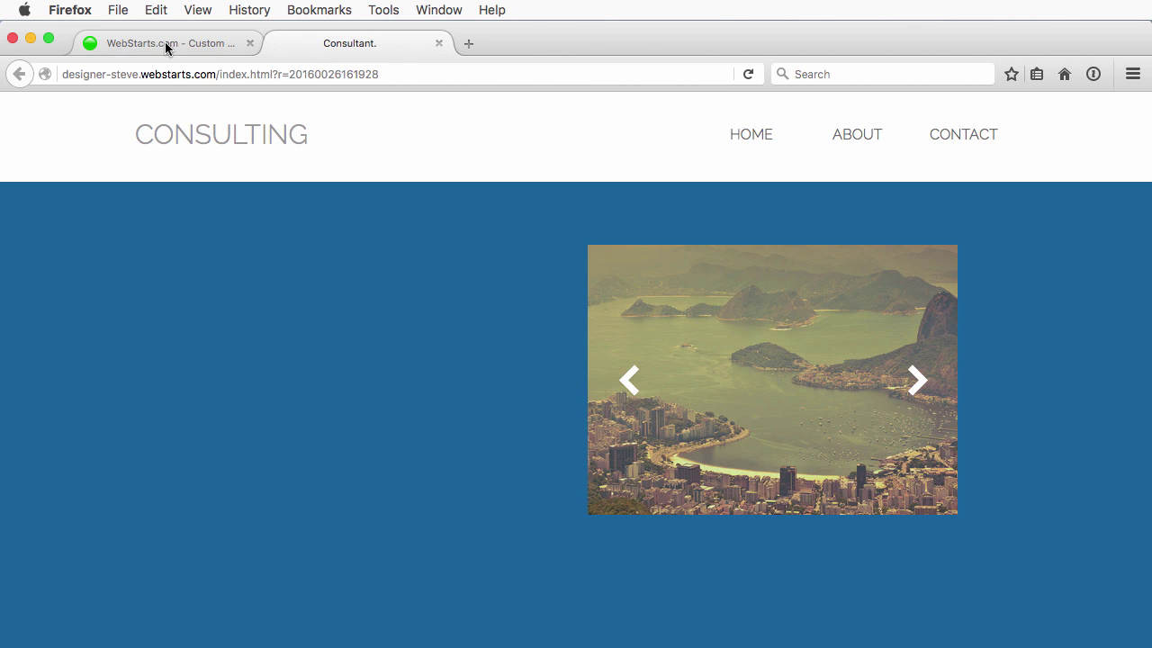
click(439, 43)
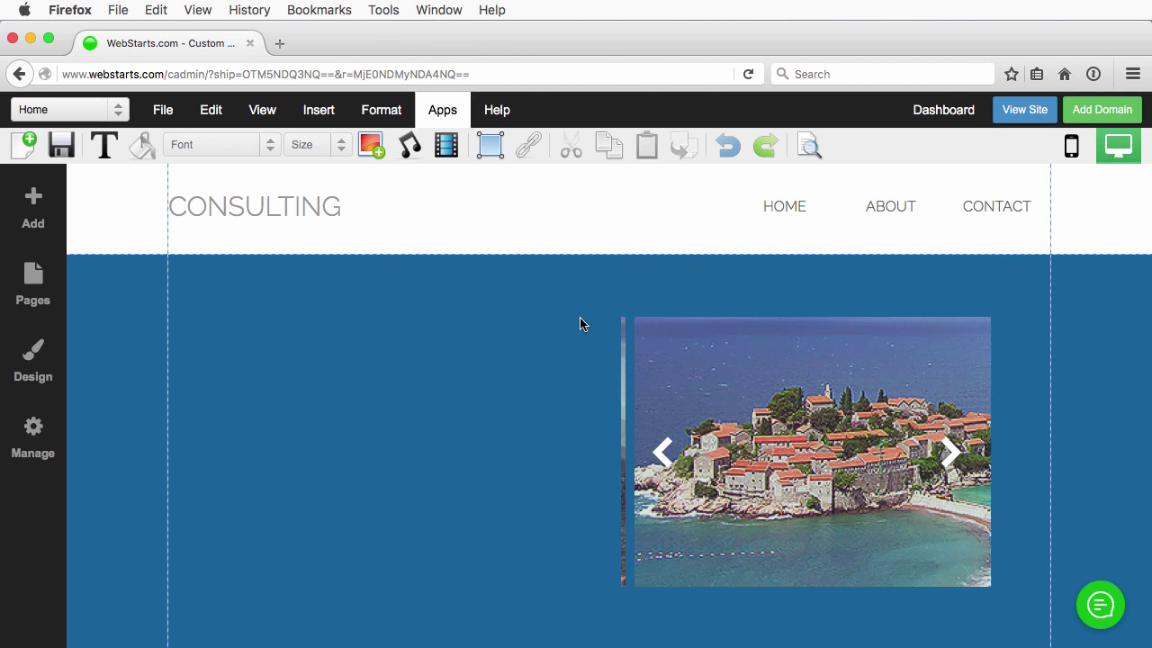
click(781, 429)
key(Delete)
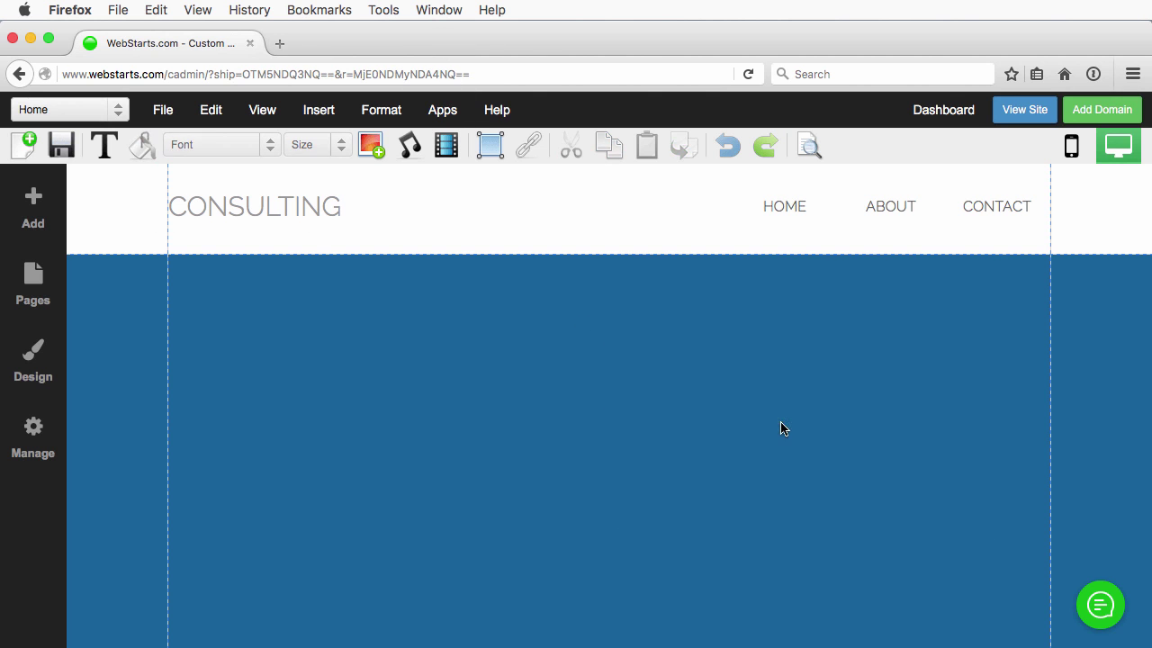
Step: Start a new photo gallery on the Home page and browse the stored images to add to it
click(36, 209)
click(162, 493)
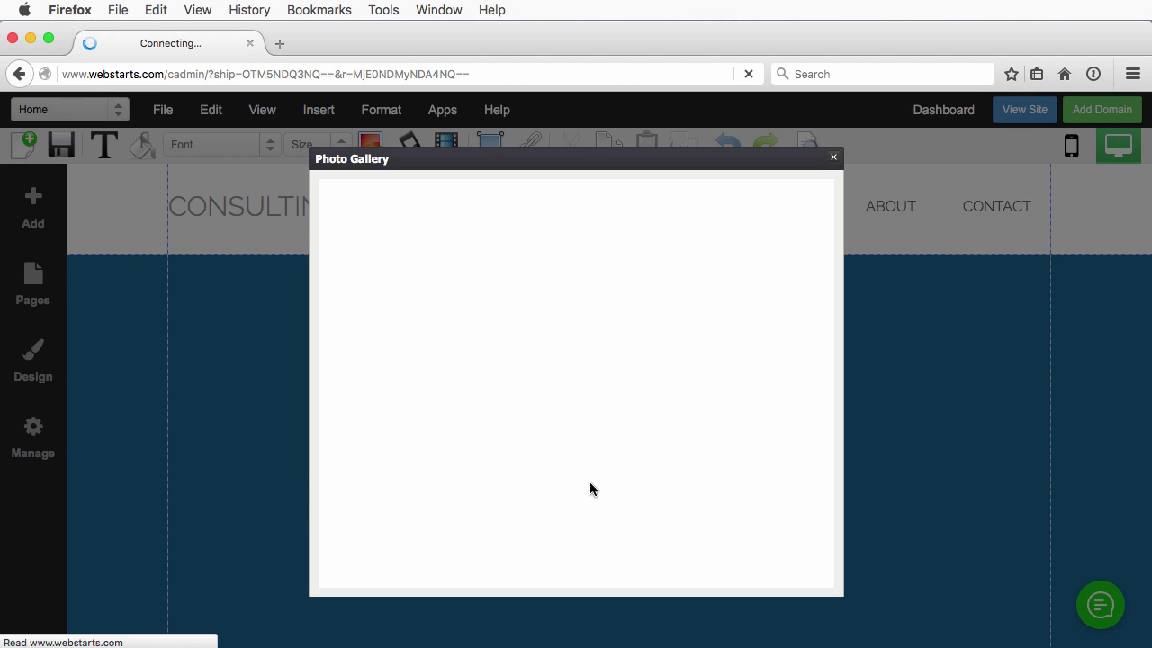
click(380, 558)
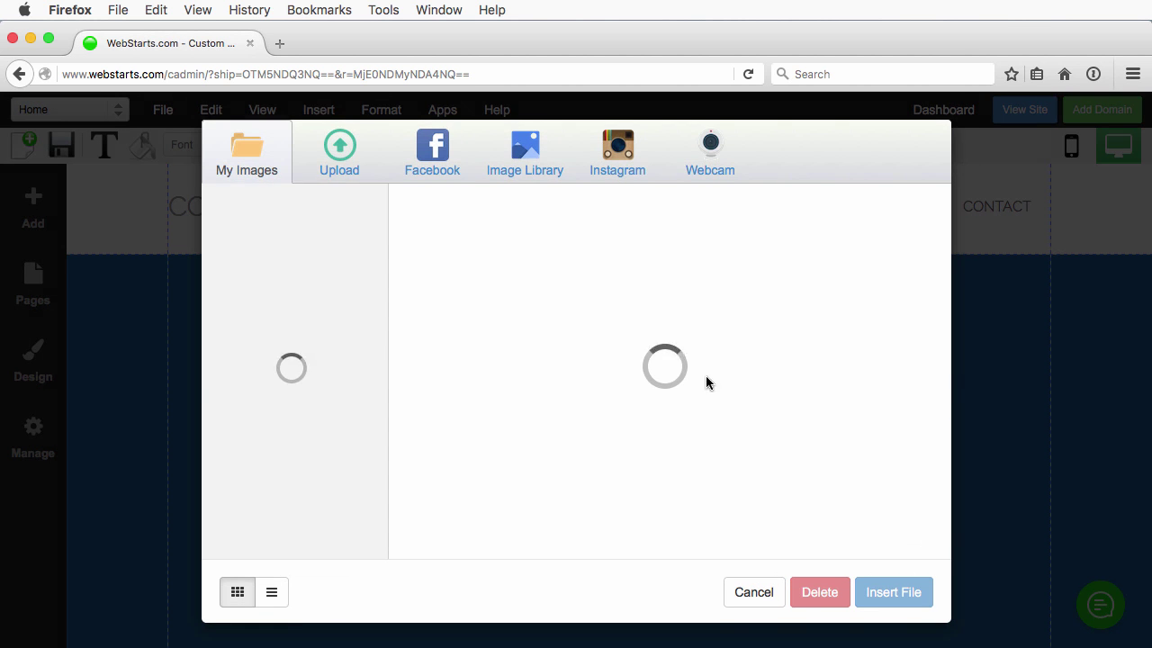
scroll(837, 455, down, 5)
scroll(837, 454, down, 5)
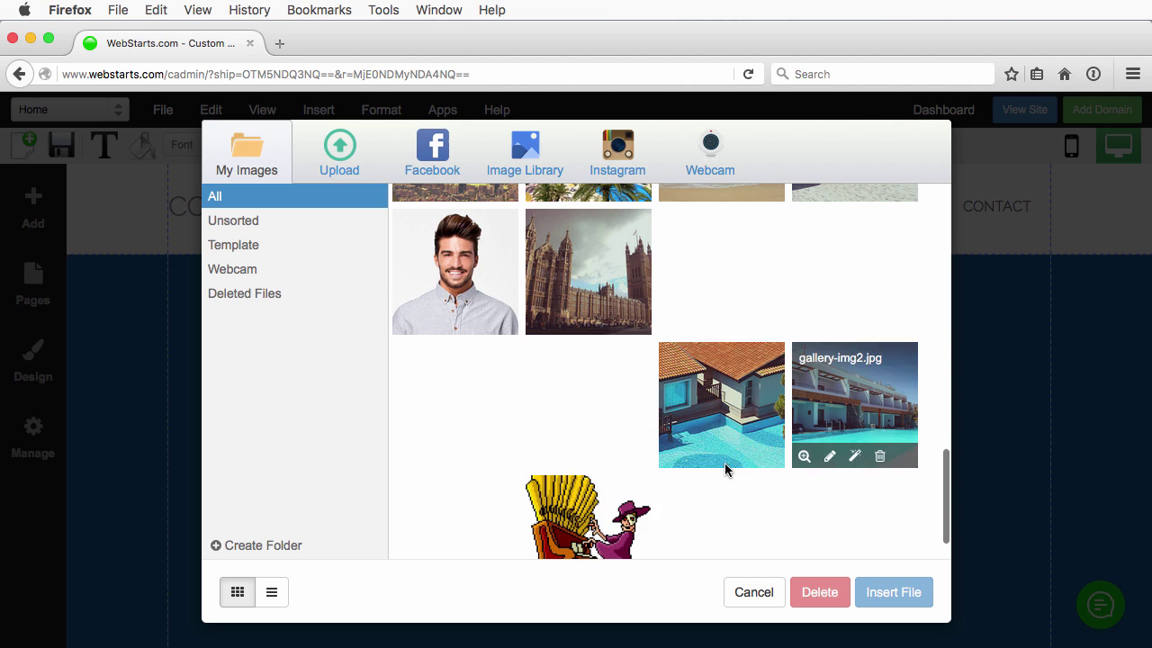
Step: Select the two rows of photos starting with the man's portrait plus the beach umbrella photo, and insert them as a gallery
click(486, 288)
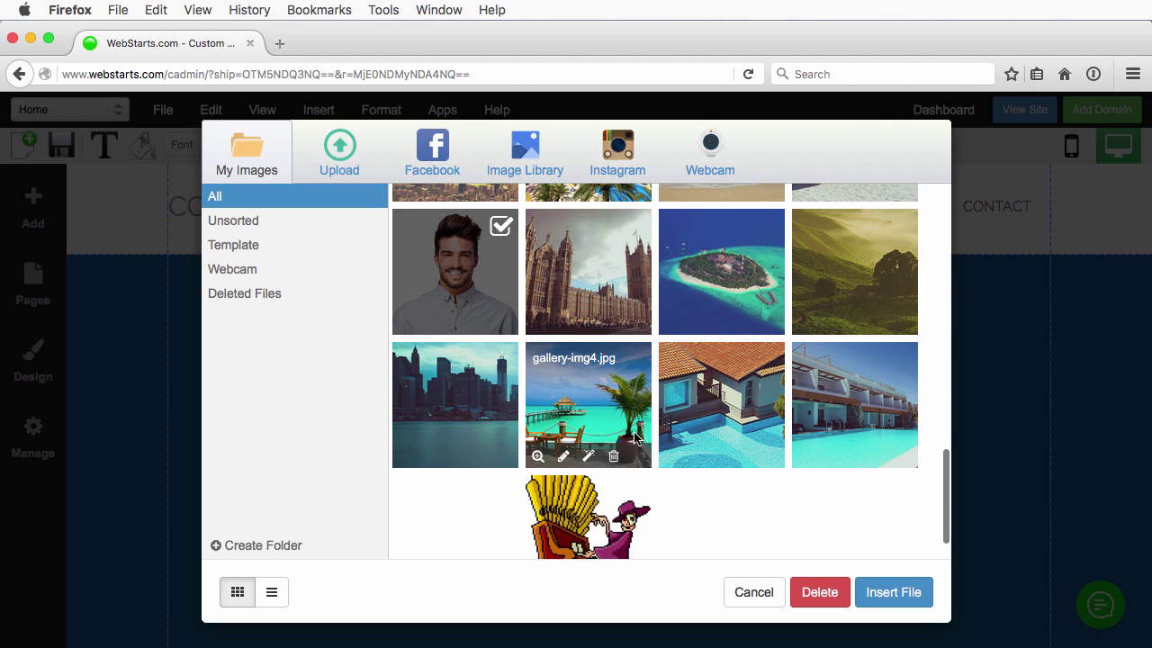
click(724, 414)
click(855, 414)
click(590, 413)
click(484, 423)
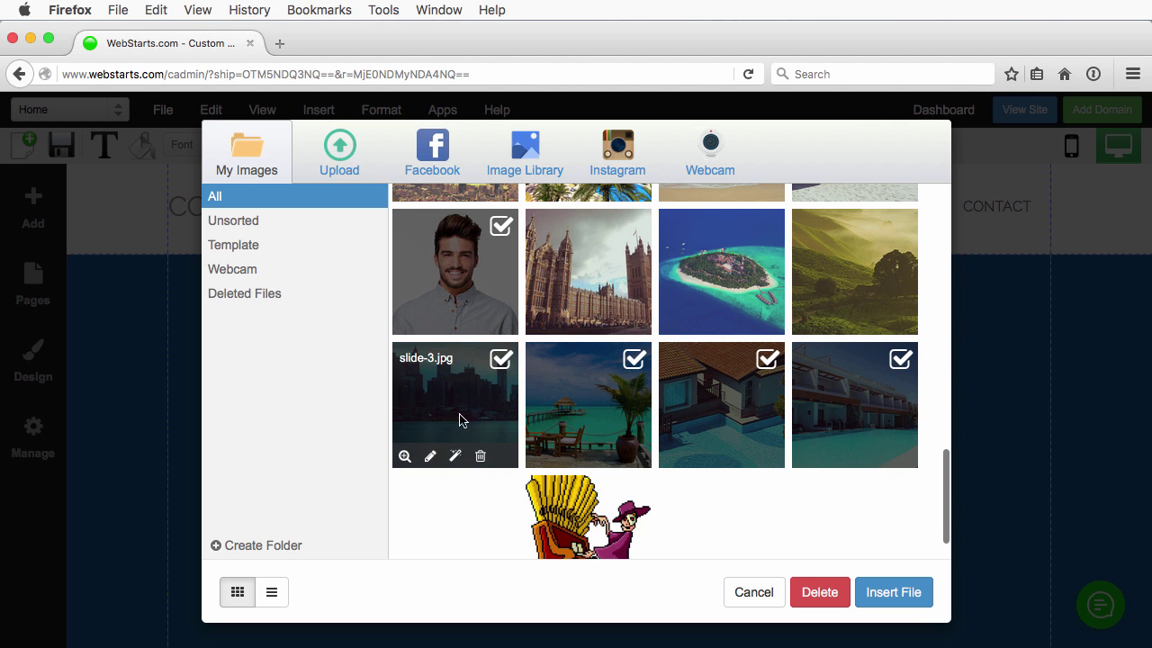
click(601, 258)
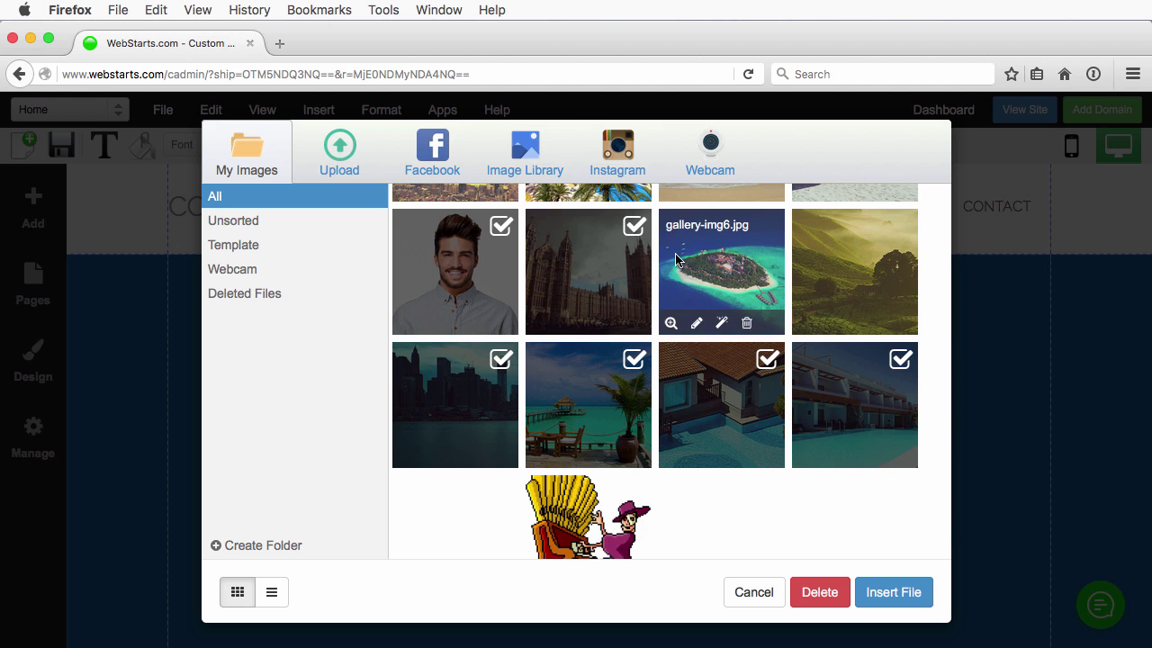
click(726, 259)
click(831, 264)
scroll(831, 267, up, 2)
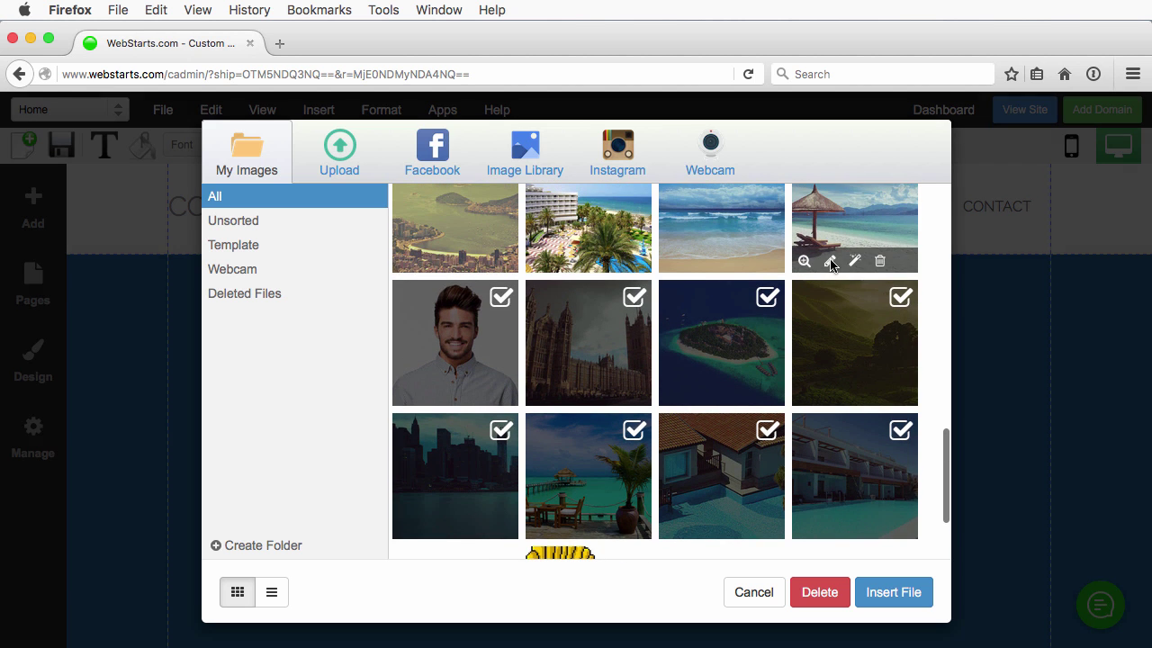
click(830, 232)
click(877, 590)
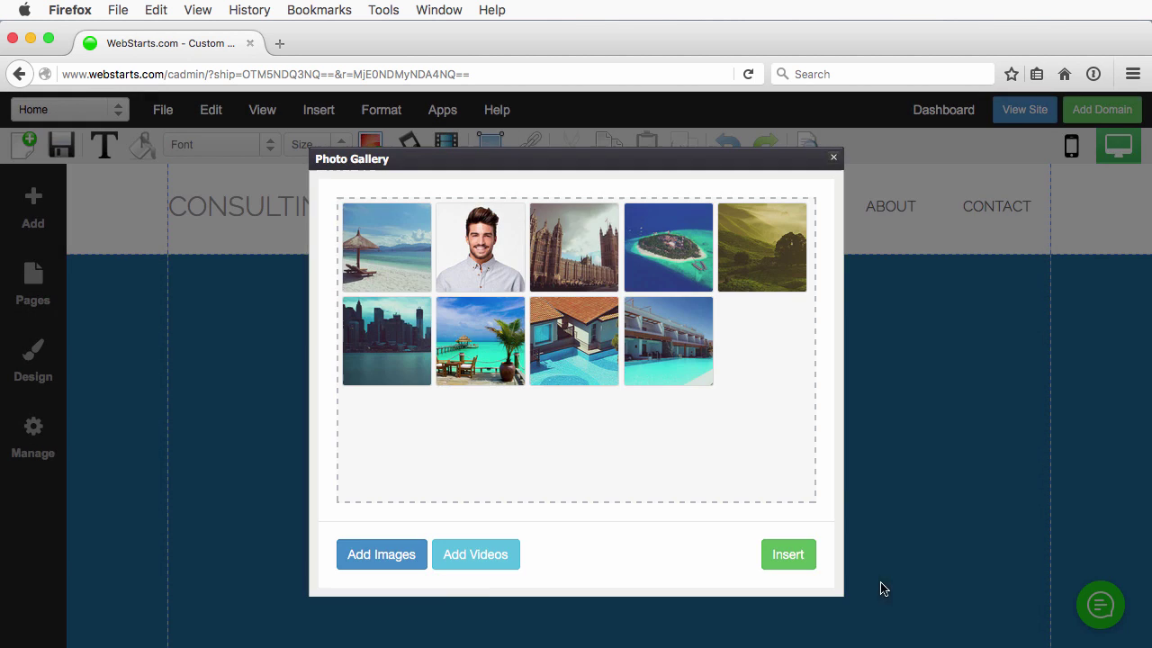
click(774, 560)
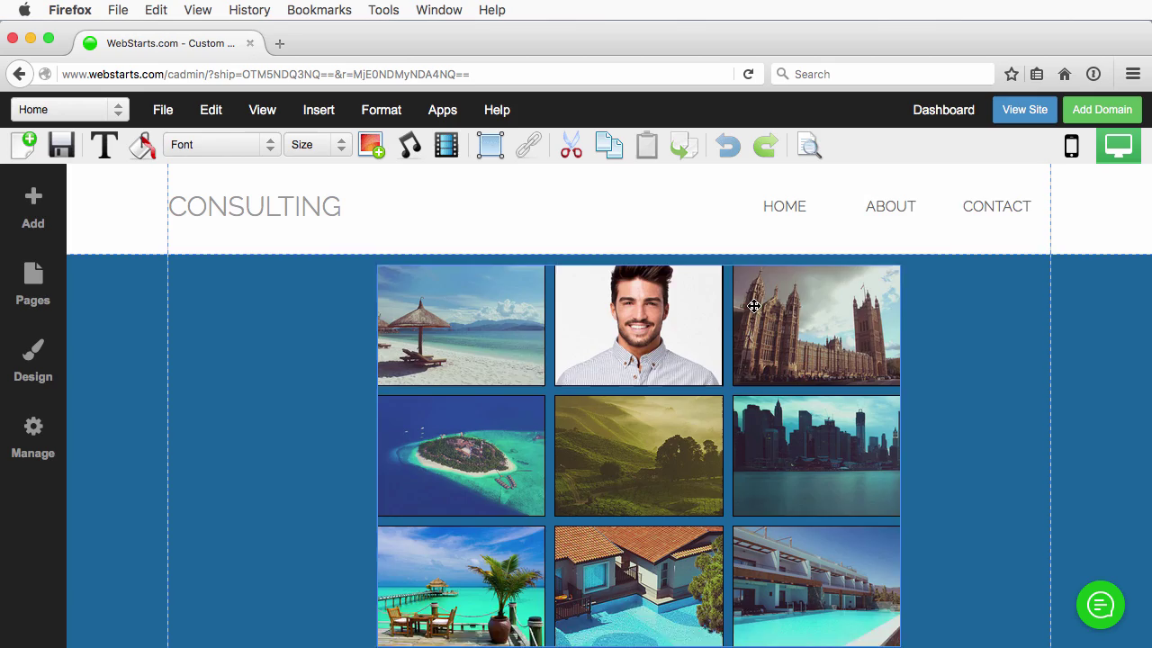
Step: Move and widen the gallery to nearly fill the page's content width, and save the page
drag(754, 306, 854, 318)
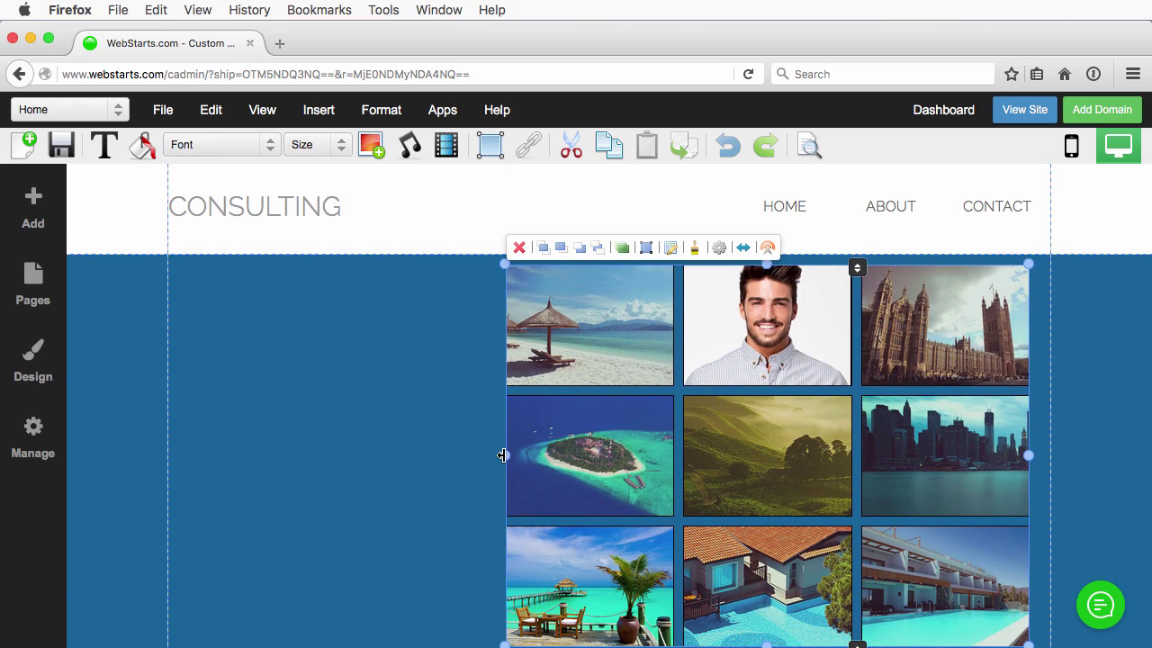
drag(467, 461, 188, 424)
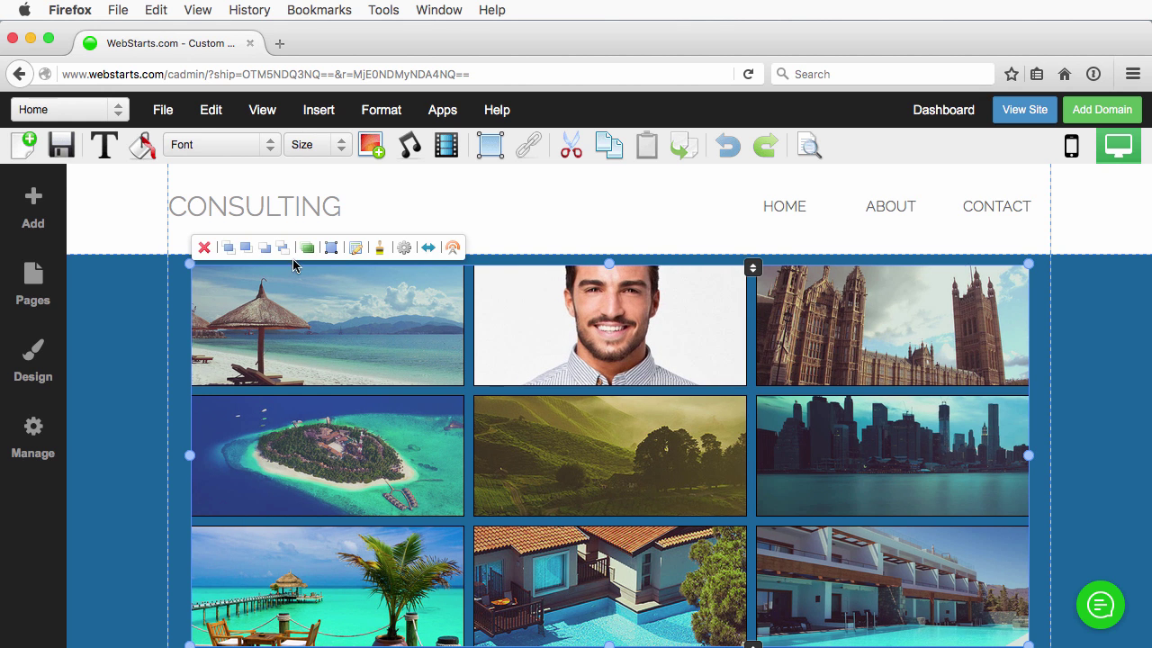
click(61, 145)
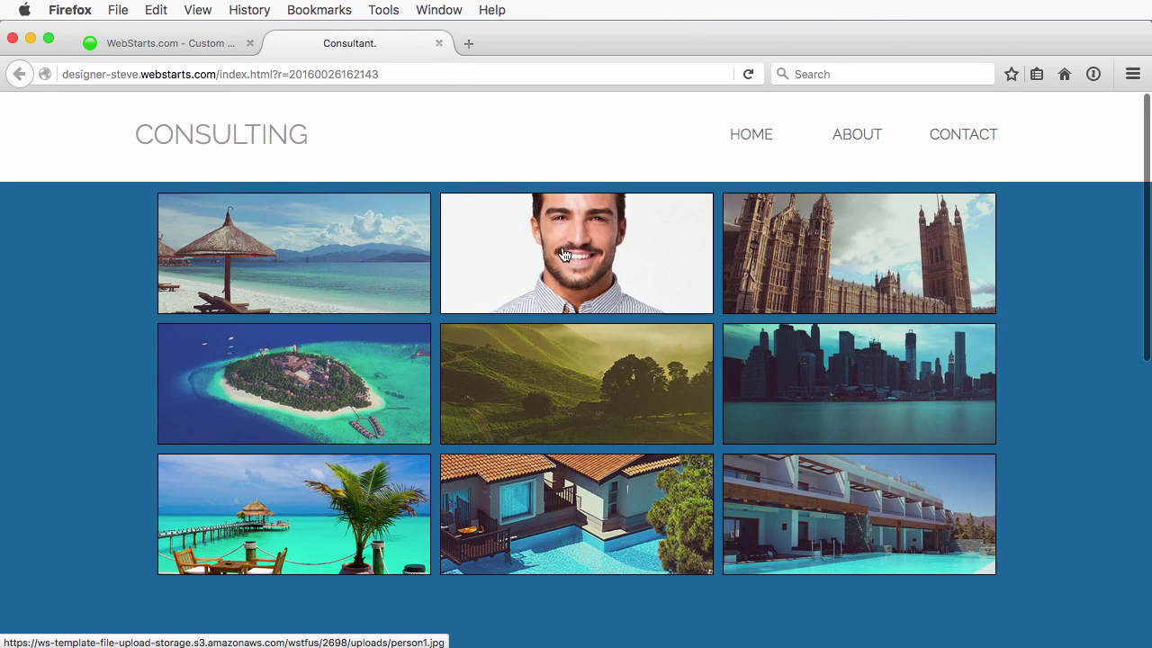
Step: View the man's portrait enlarged in the published gallery, close it, and return to the site editor
click(564, 255)
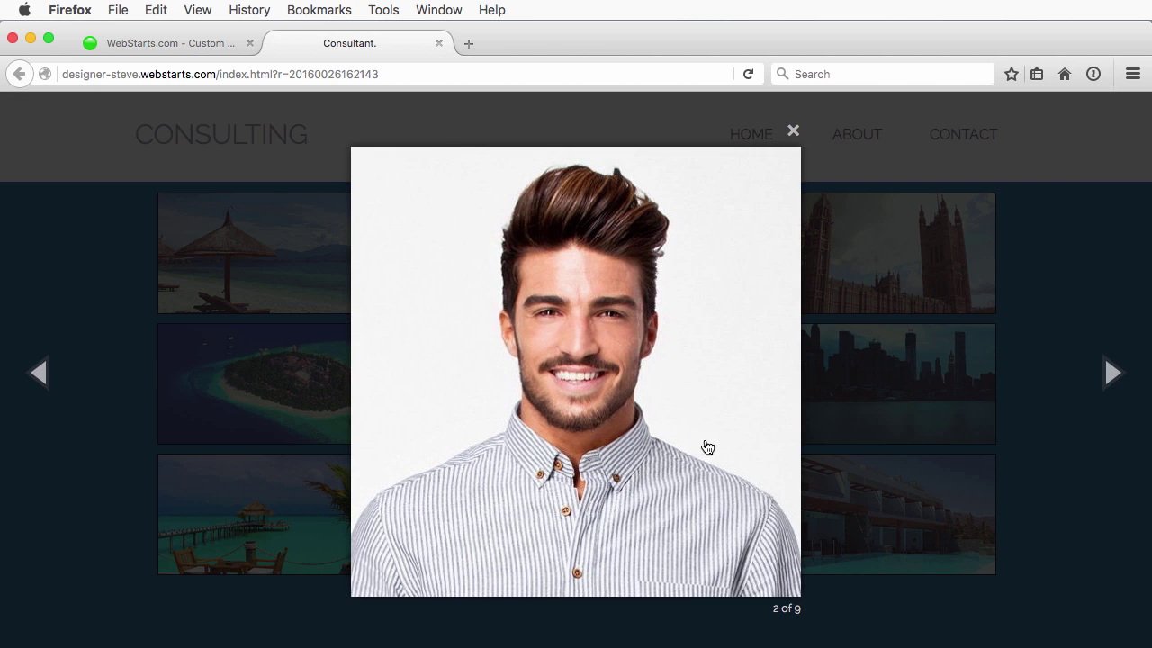
click(794, 130)
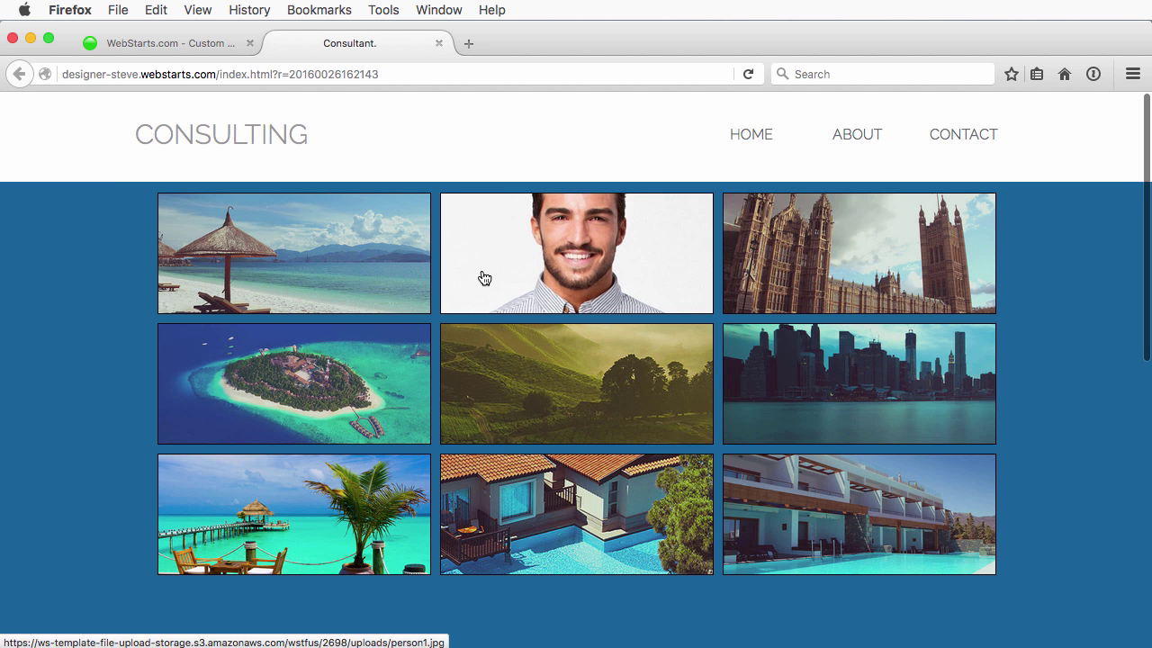
click(154, 40)
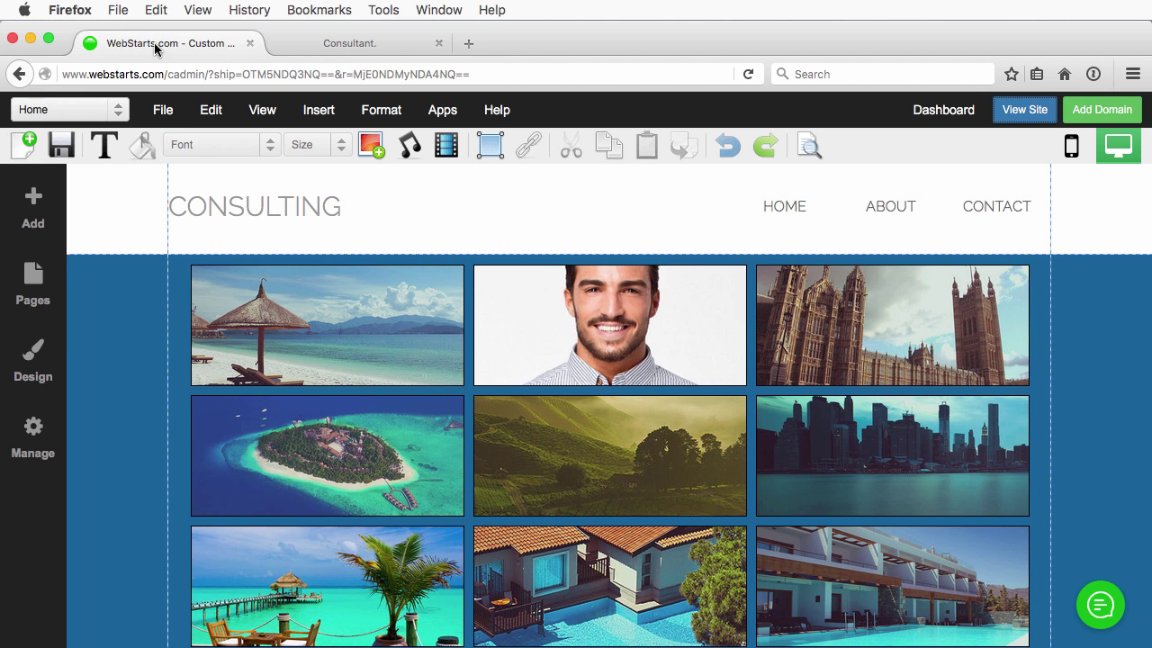
Step: Open the gallery for editing and load the man's portrait in the photo editor
click(594, 315)
click(357, 252)
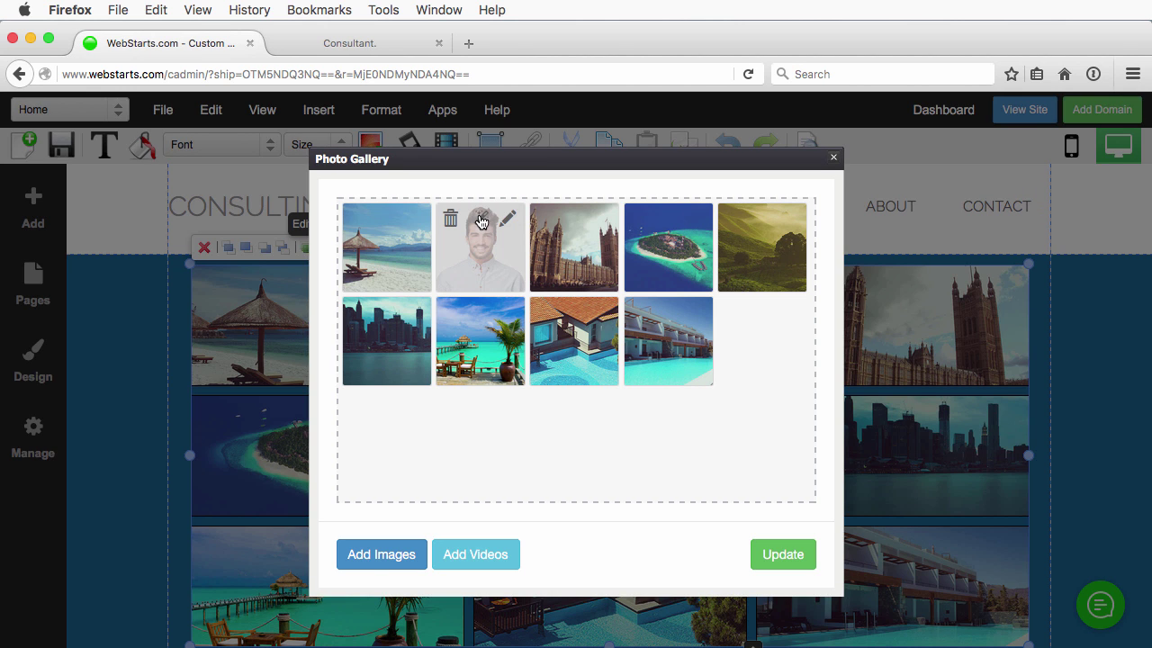
click(482, 221)
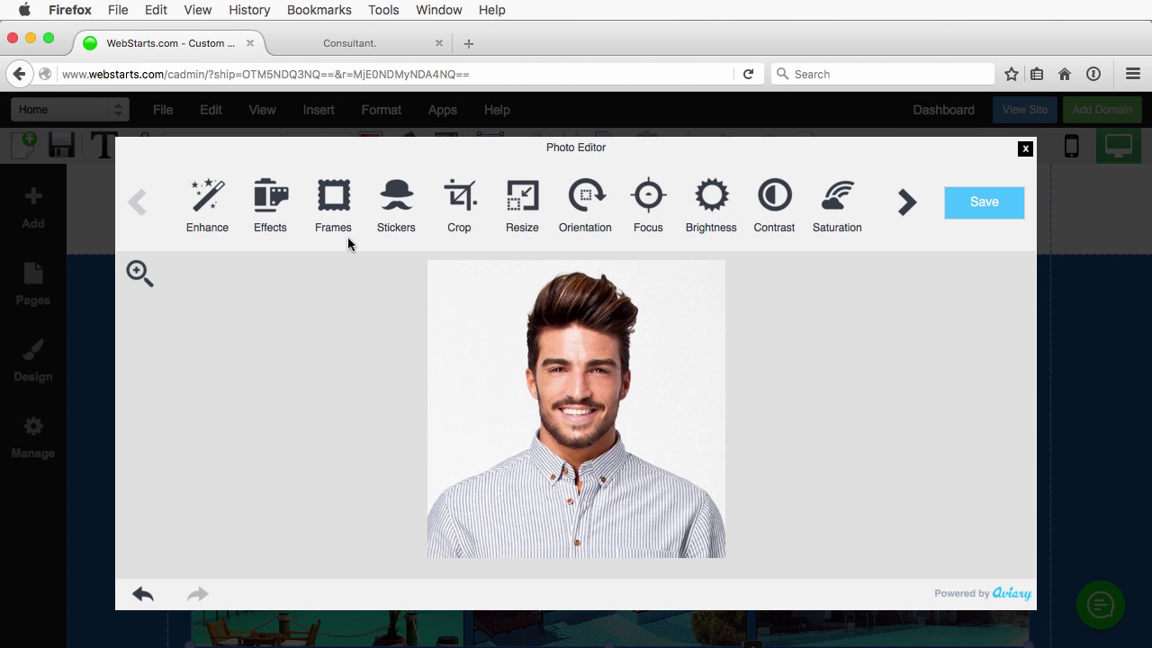
Step: Add the man's first name in black Arial Black over the left side of the shirt and apply the text
click(906, 202)
click(447, 218)
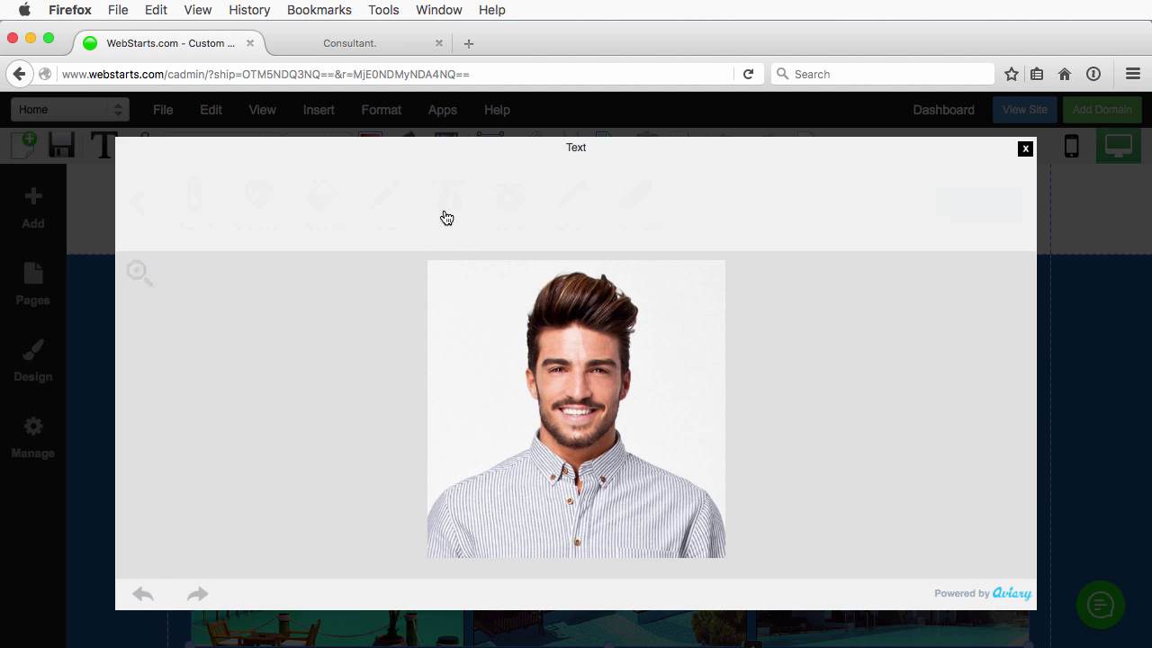
drag(520, 324, 516, 516)
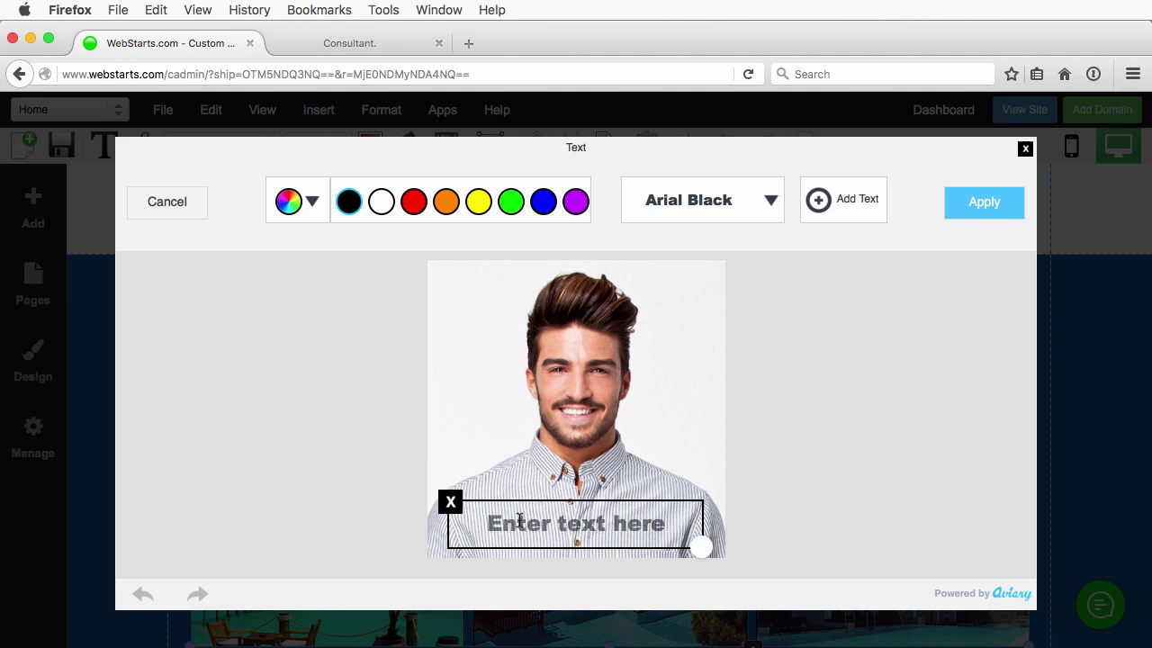
click(520, 520)
key(BackSpace)
text(Dave)
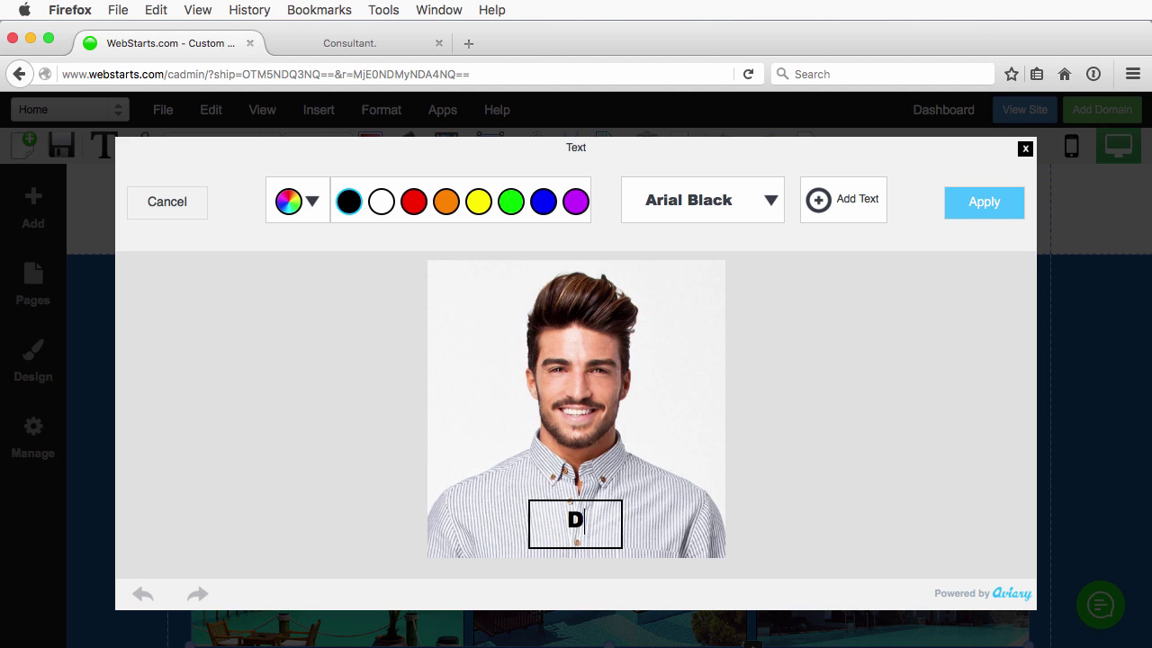
click(904, 465)
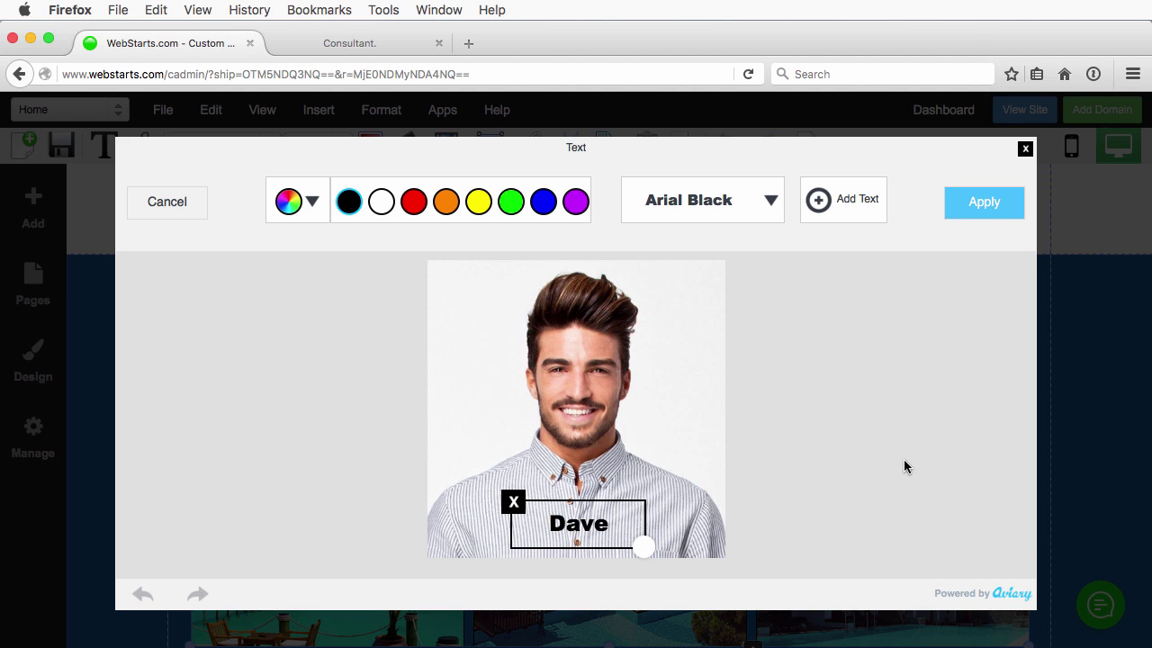
drag(548, 530, 508, 524)
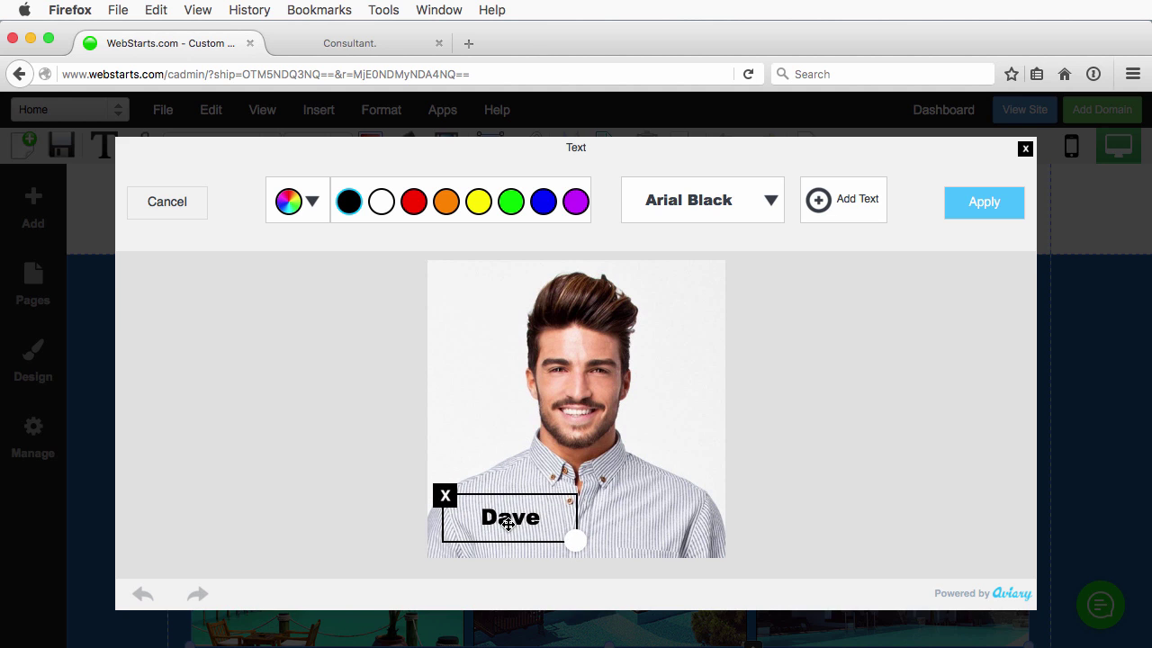
click(907, 486)
click(953, 210)
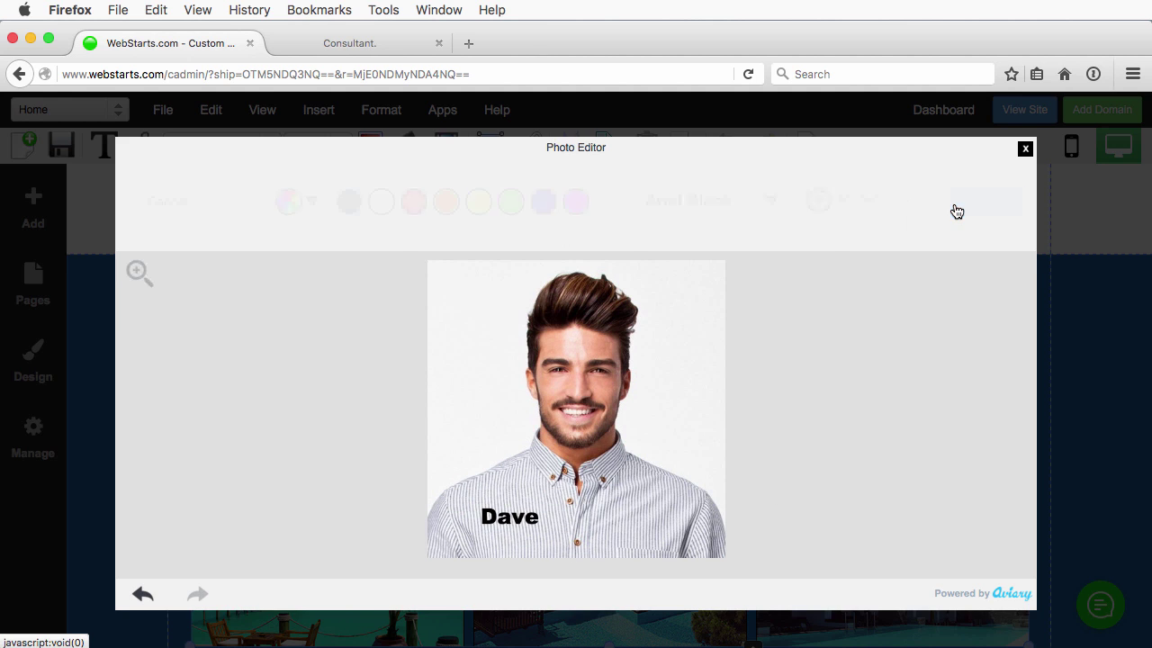
Step: Add the propeller cap sticker to the portrait, sized and slightly tilted to sit on the man's head
click(140, 206)
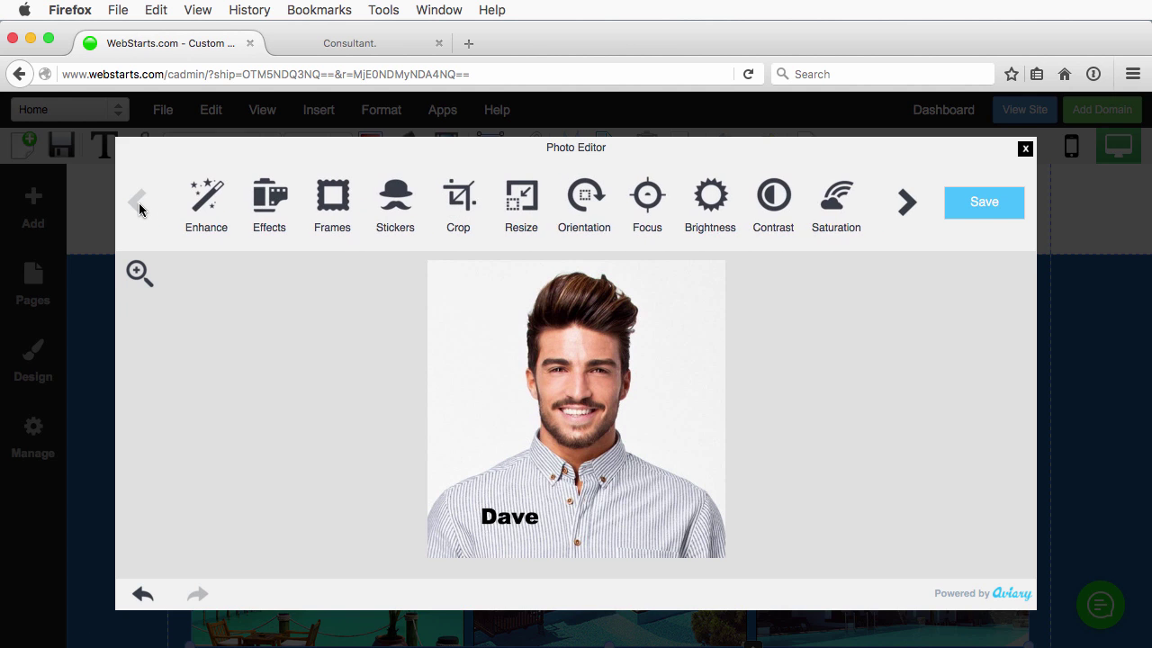
click(387, 219)
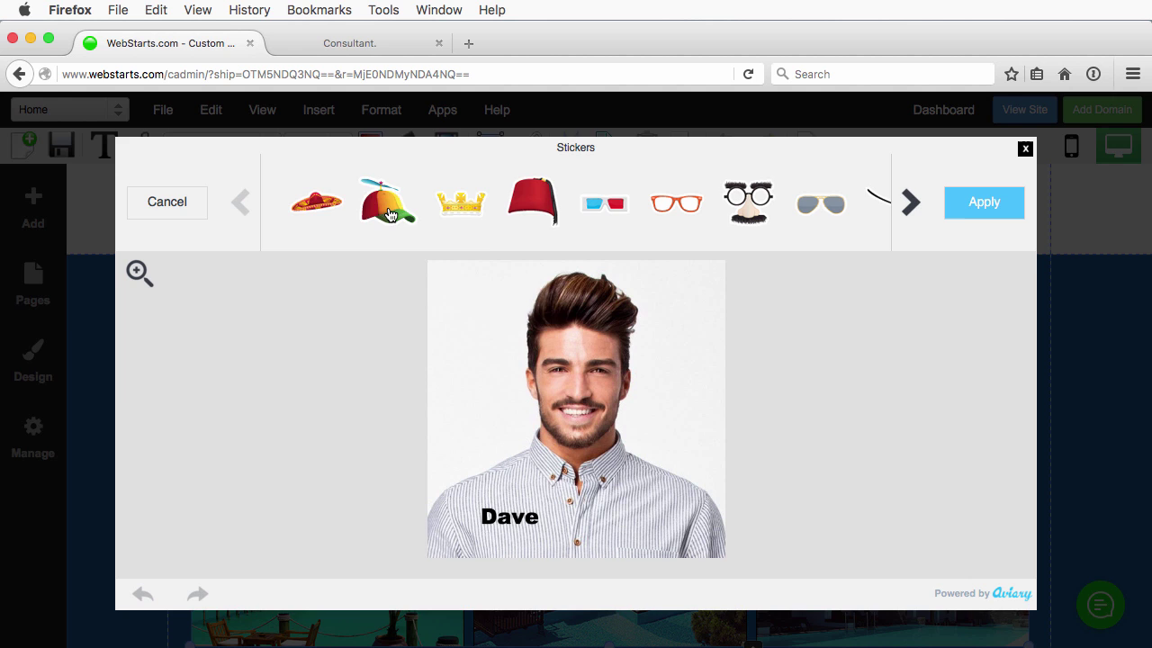
click(389, 214)
drag(607, 322, 601, 323)
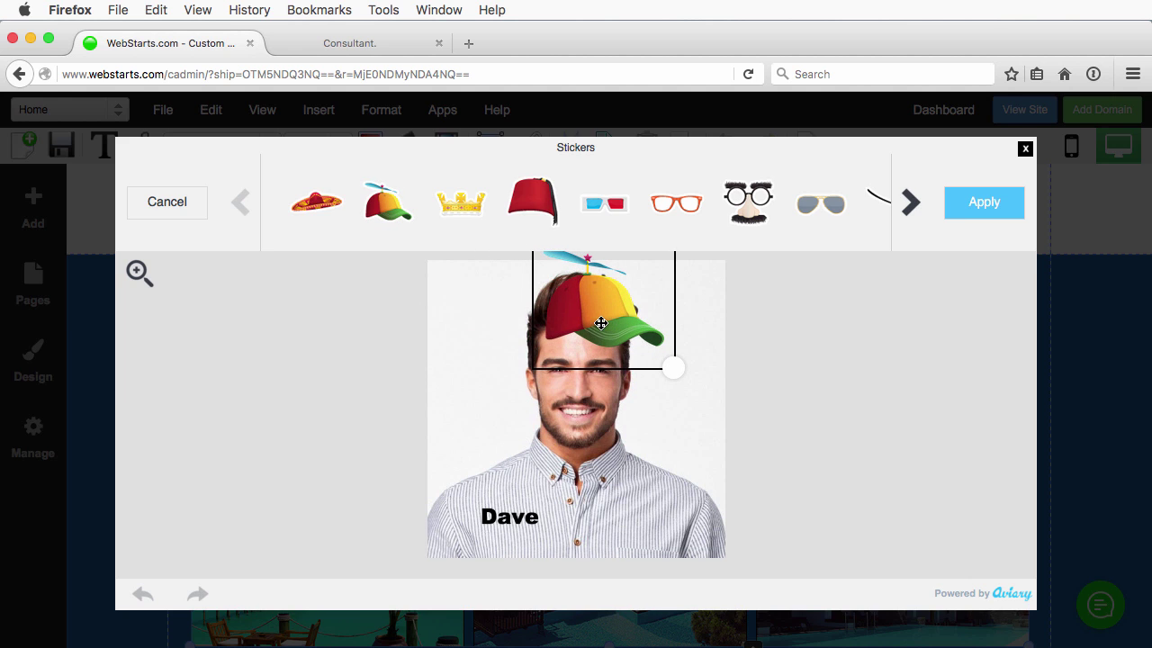
drag(675, 367, 693, 379)
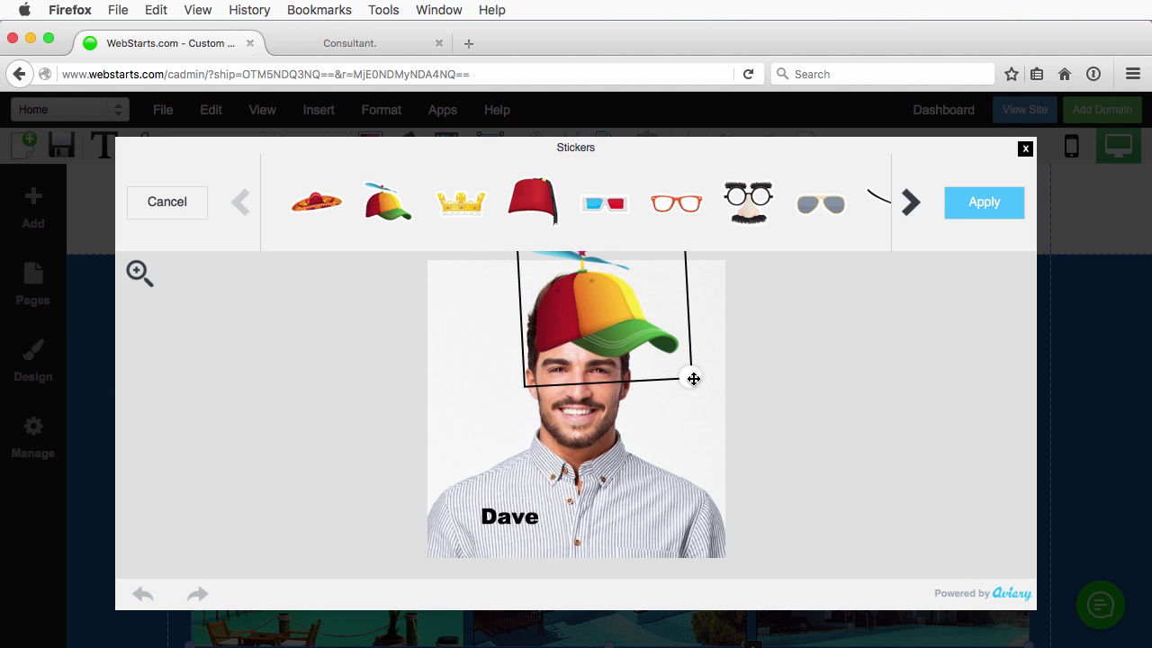
drag(613, 335, 607, 331)
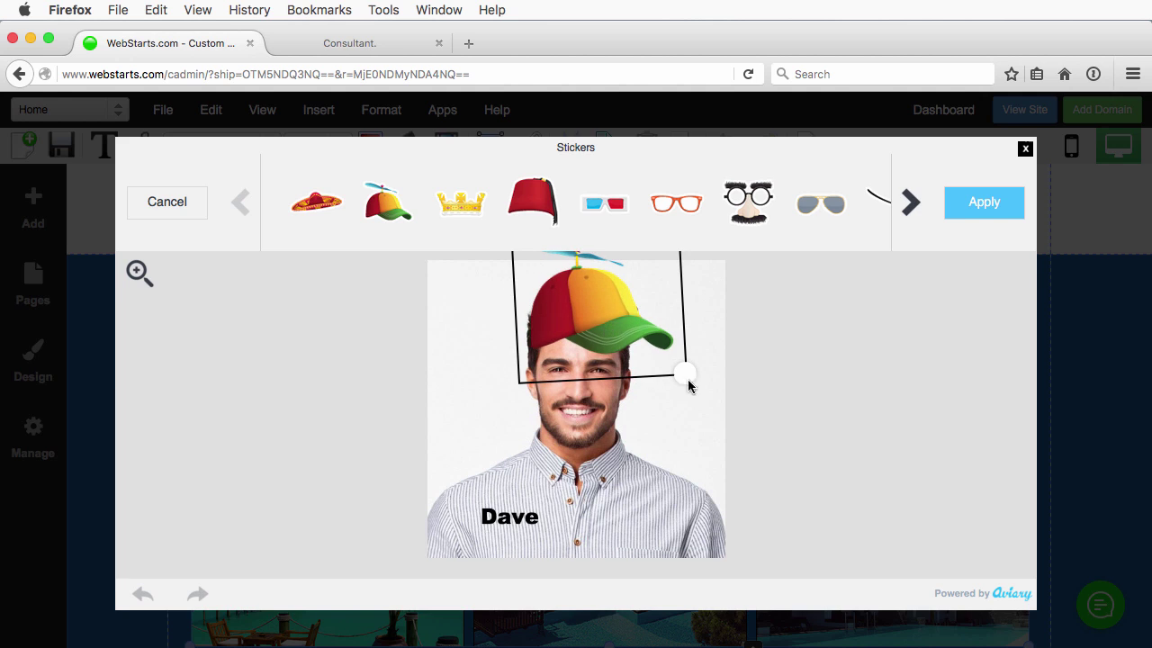
drag(686, 369, 667, 366)
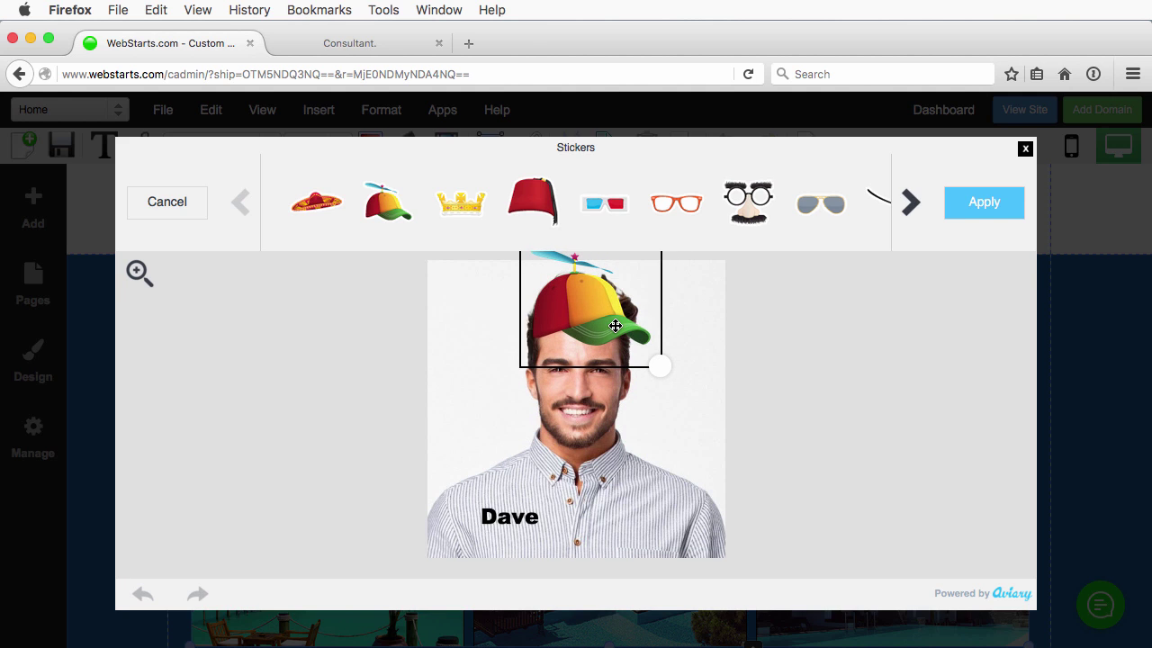
drag(616, 326, 611, 324)
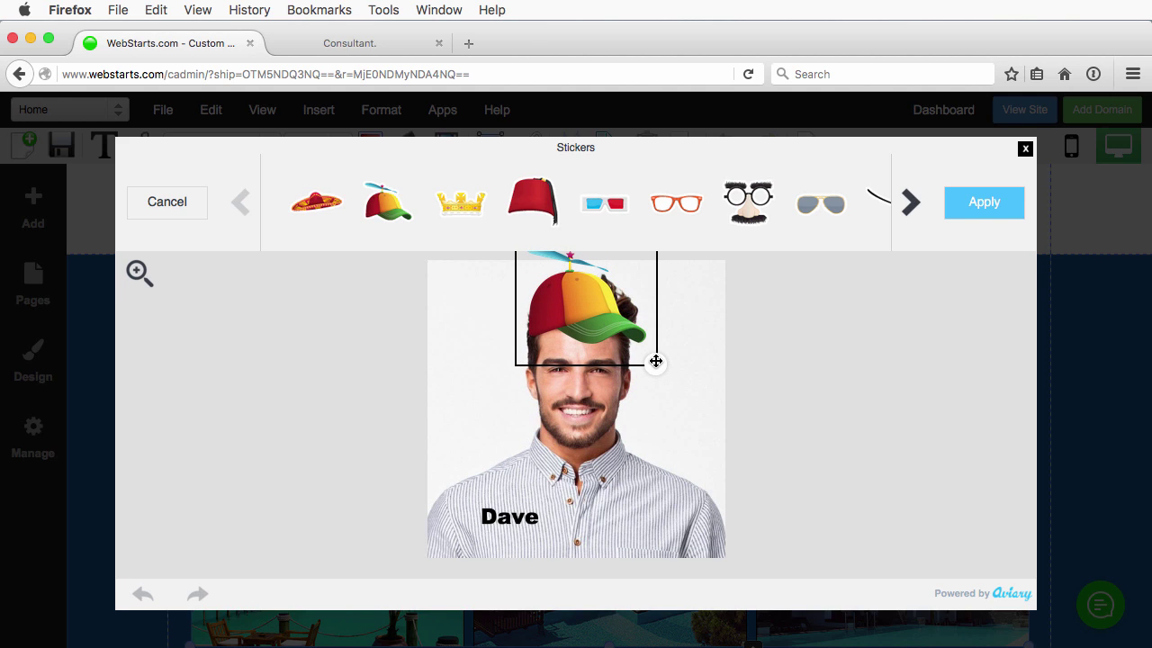
drag(656, 361, 663, 360)
drag(607, 319, 612, 320)
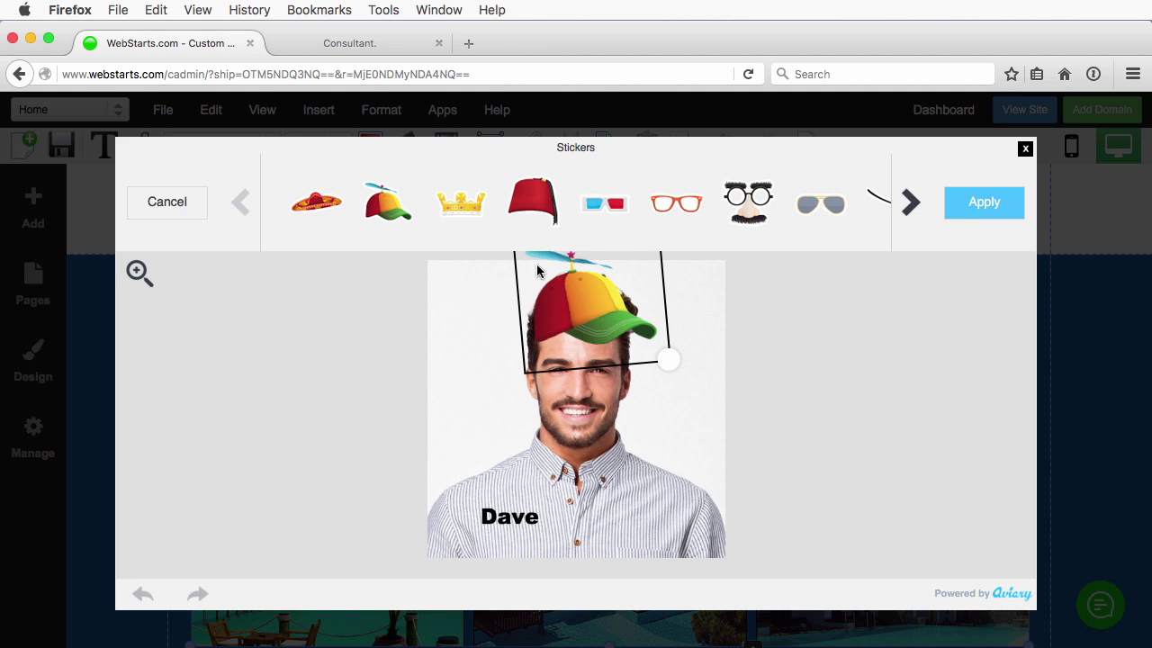
click(669, 207)
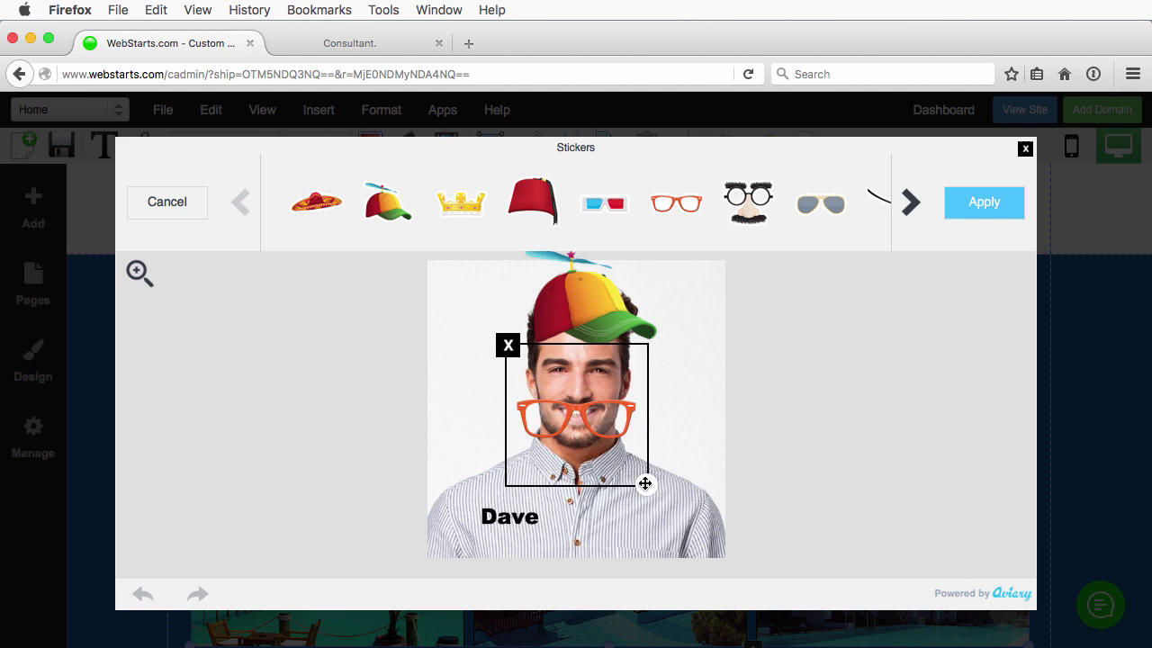
drag(647, 485, 598, 386)
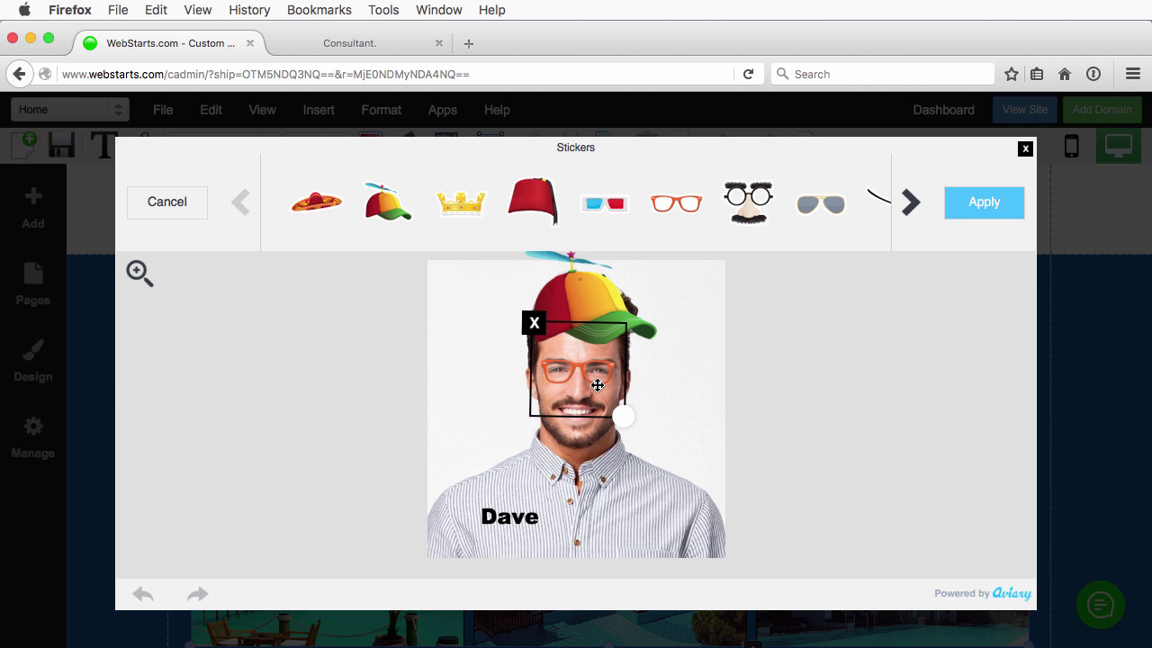
click(536, 324)
Step: Add the disguise sticker with glasses, nose and mustache, and shrink and position it to fit the man's face
click(762, 197)
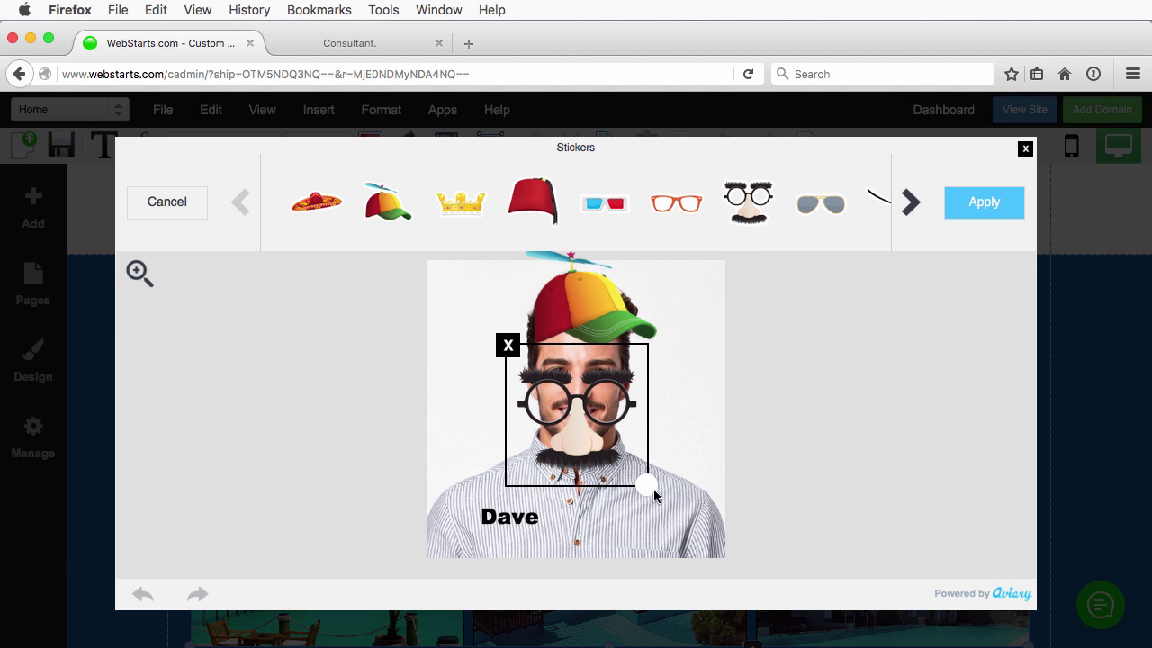
drag(637, 481, 579, 395)
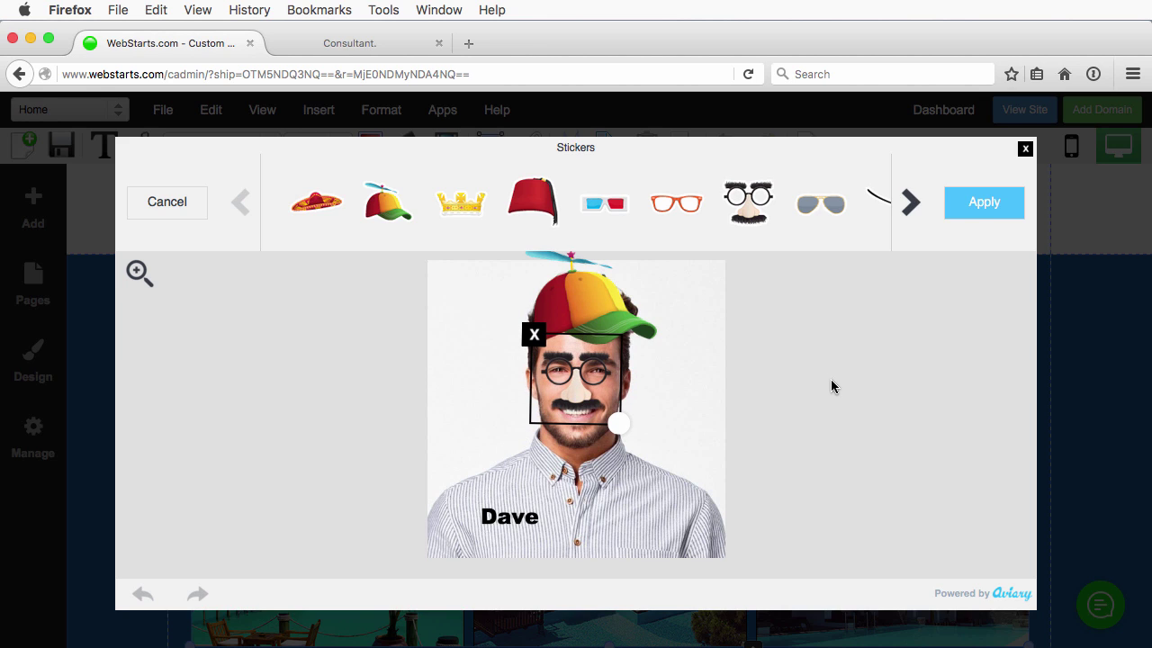
Step: Add the pink and blue striped bow tie sticker, and shrink and position it to fit at the man's shirt collar
click(911, 205)
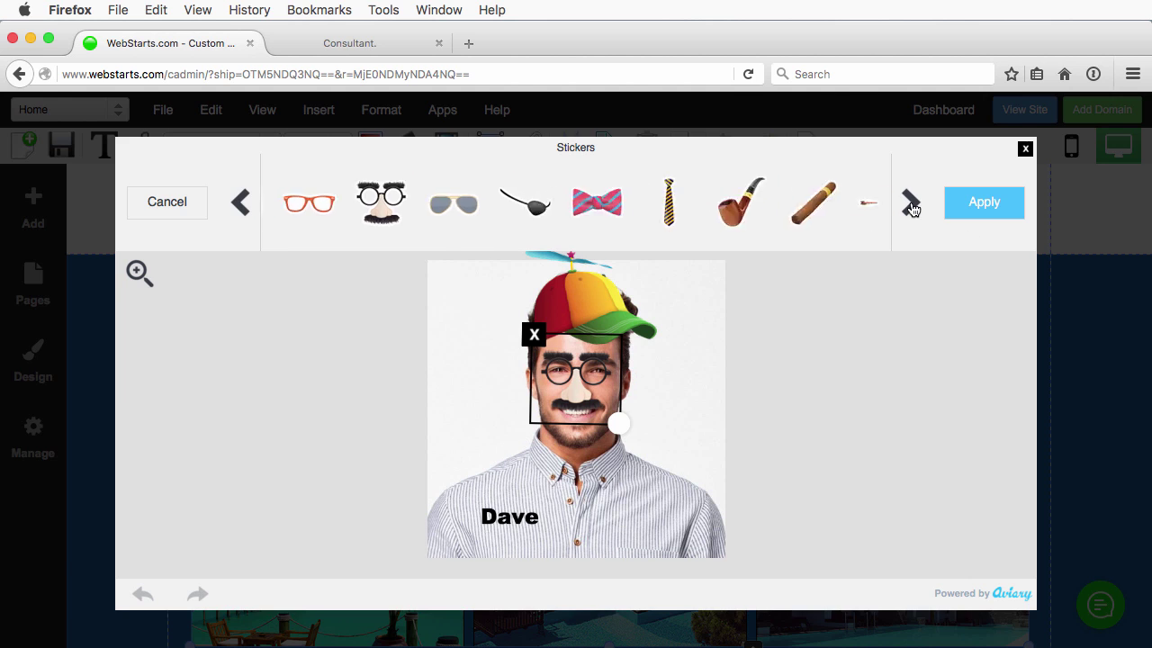
click(910, 205)
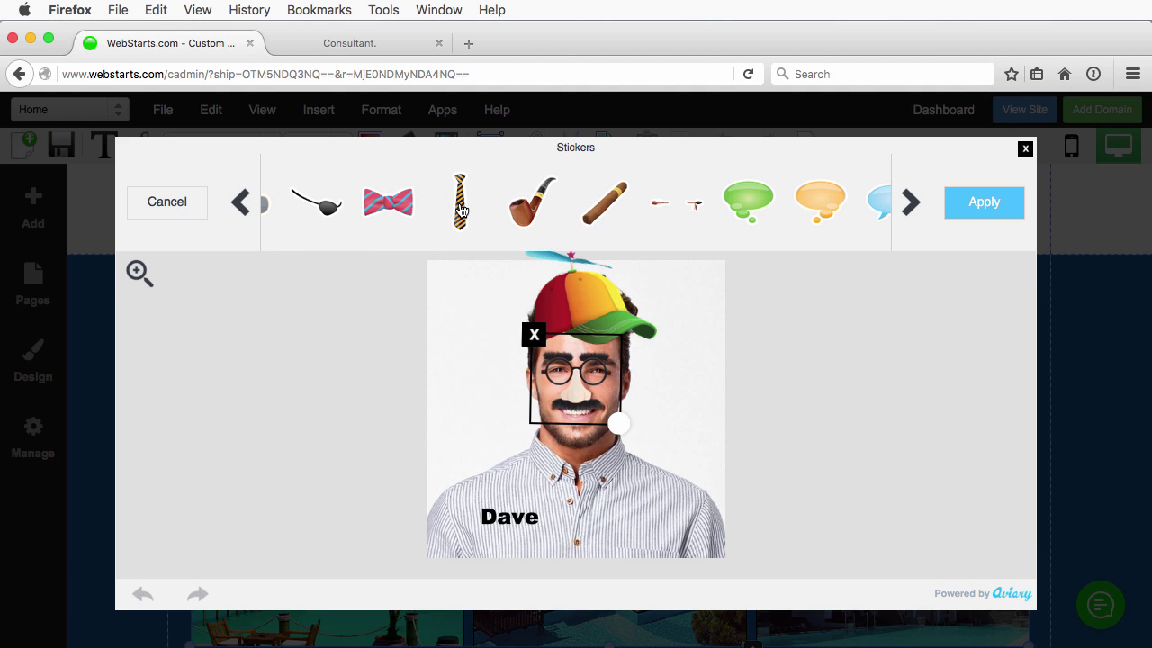
click(460, 209)
click(510, 347)
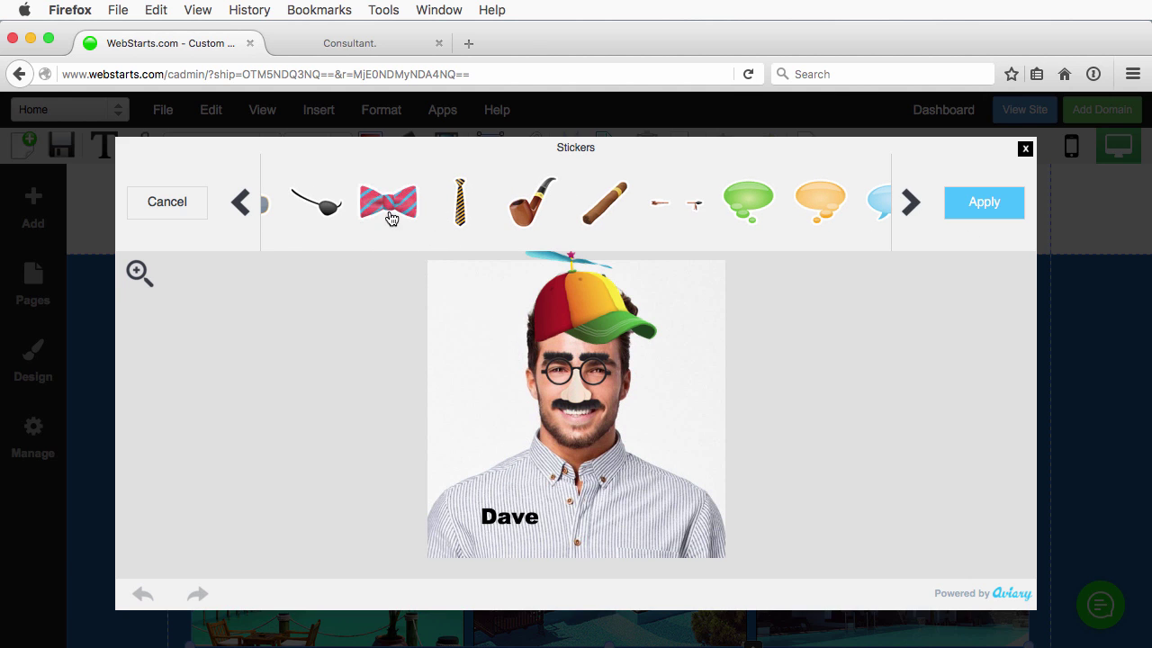
click(390, 209)
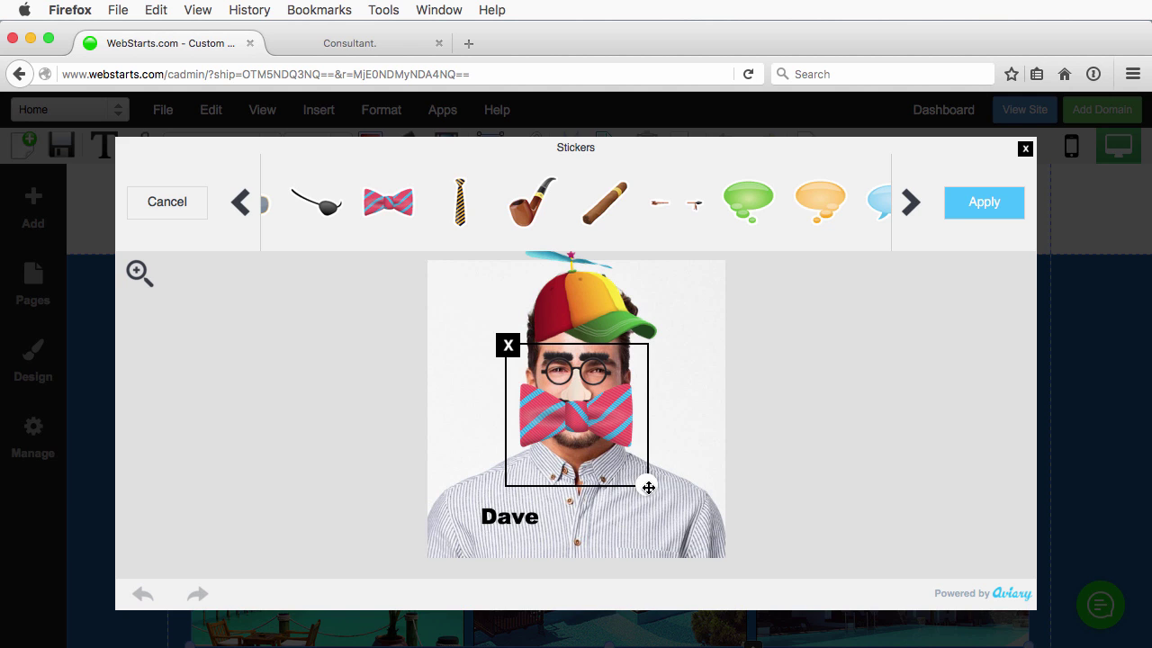
drag(648, 486, 606, 482)
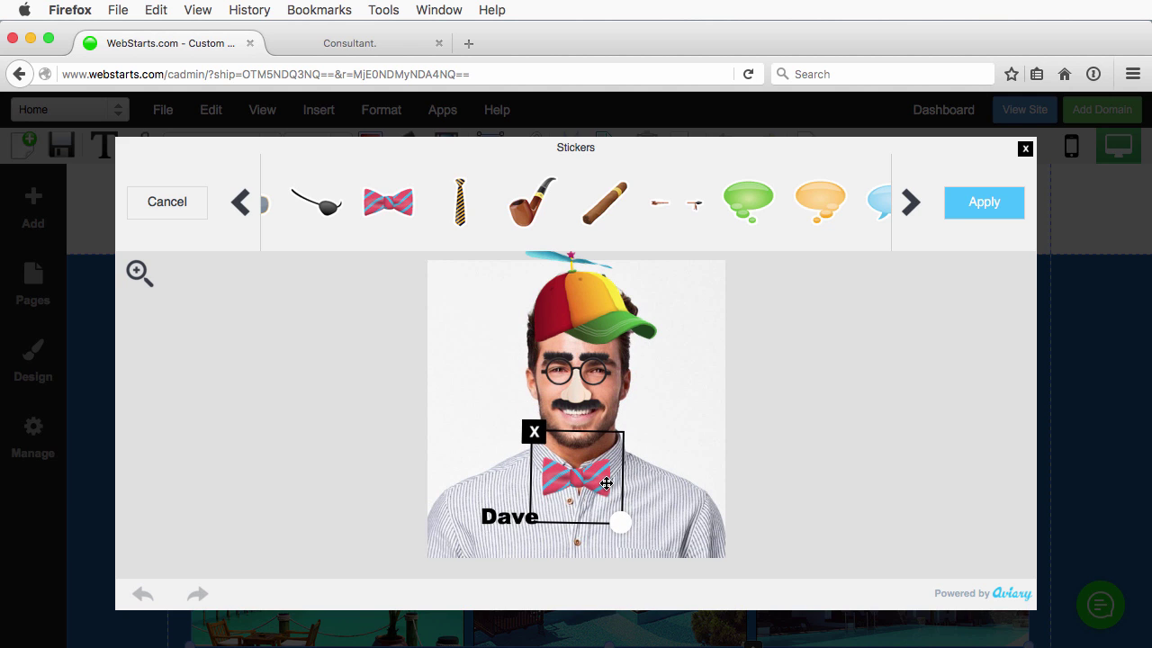
click(805, 414)
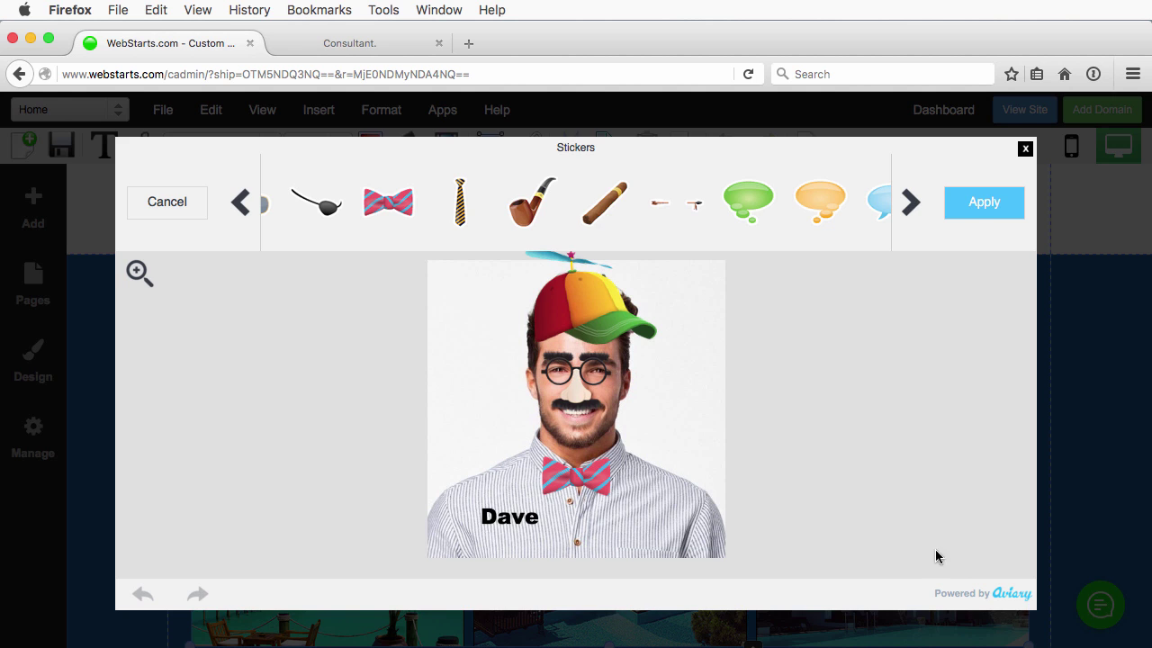
Step: Apply the stickers and save the edited portrait into the photo gallery, and save the Home page
click(993, 208)
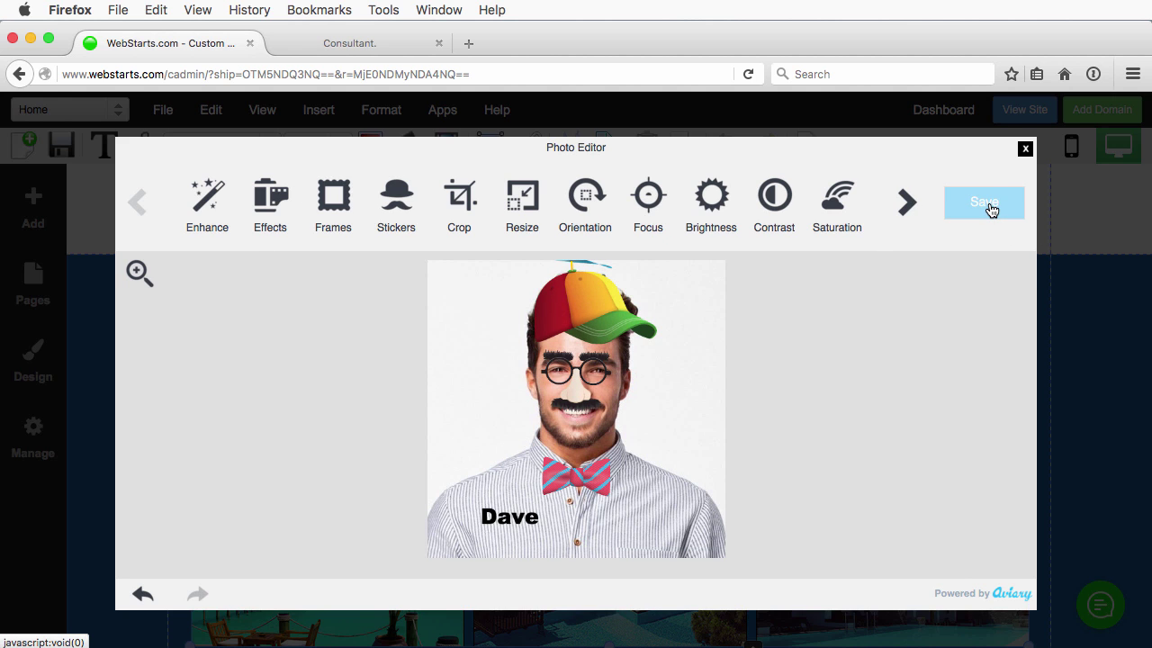
click(991, 208)
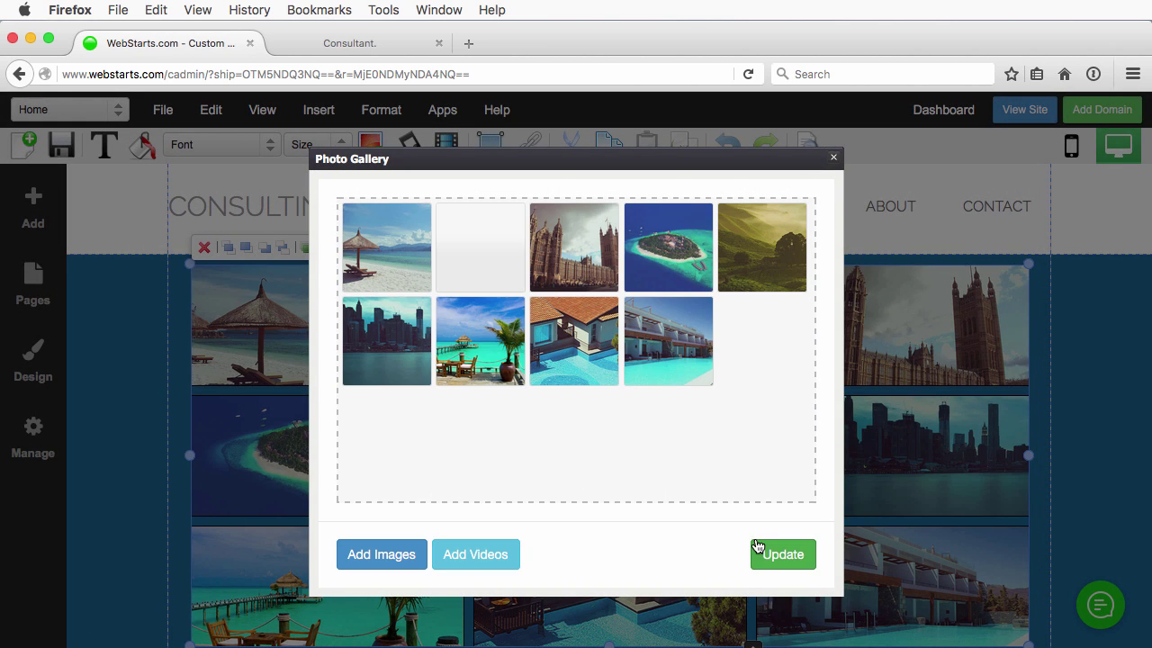
click(782, 560)
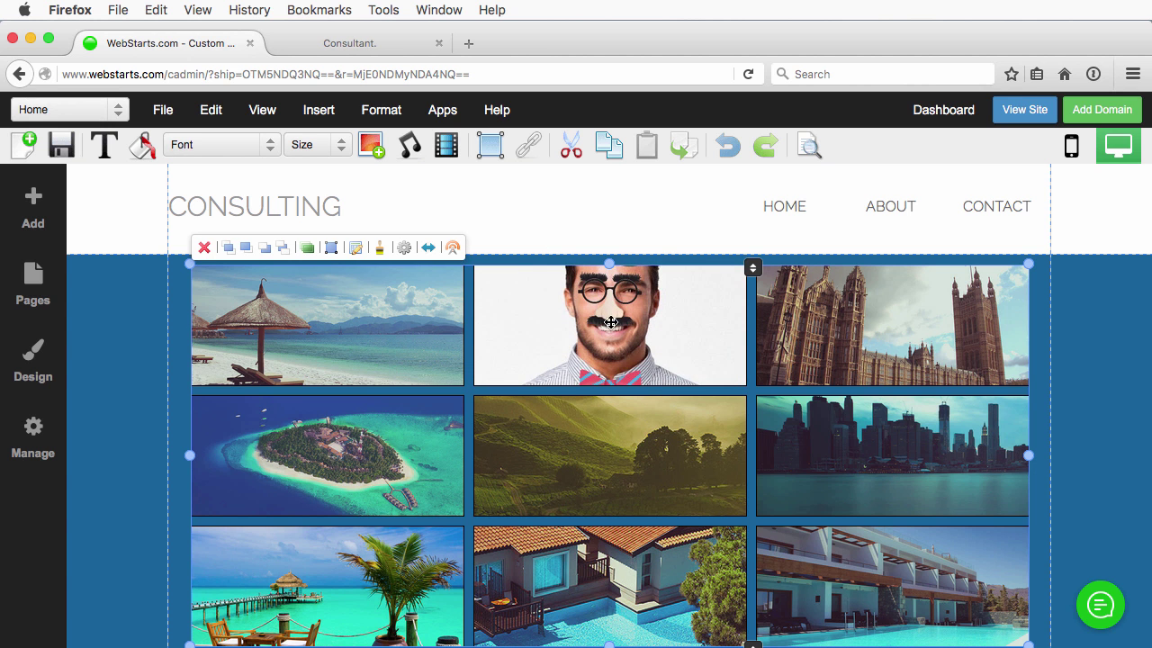
click(56, 147)
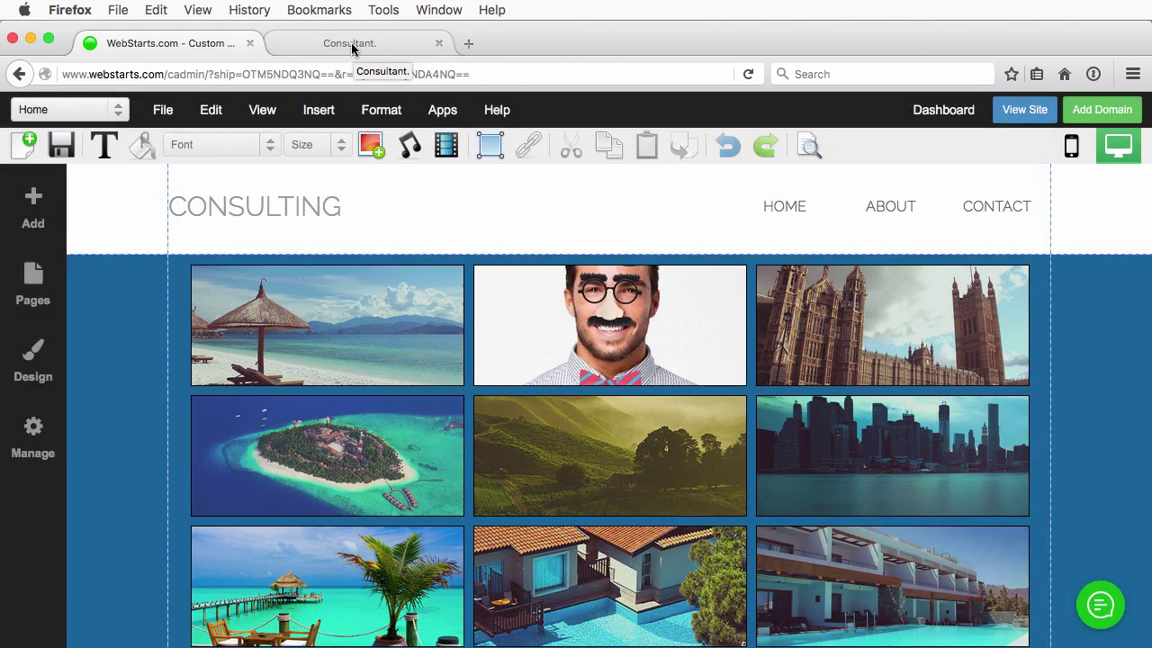
Step: Switch to the published Consultant page and open the edited portrait from the gallery at enlarged size
click(352, 48)
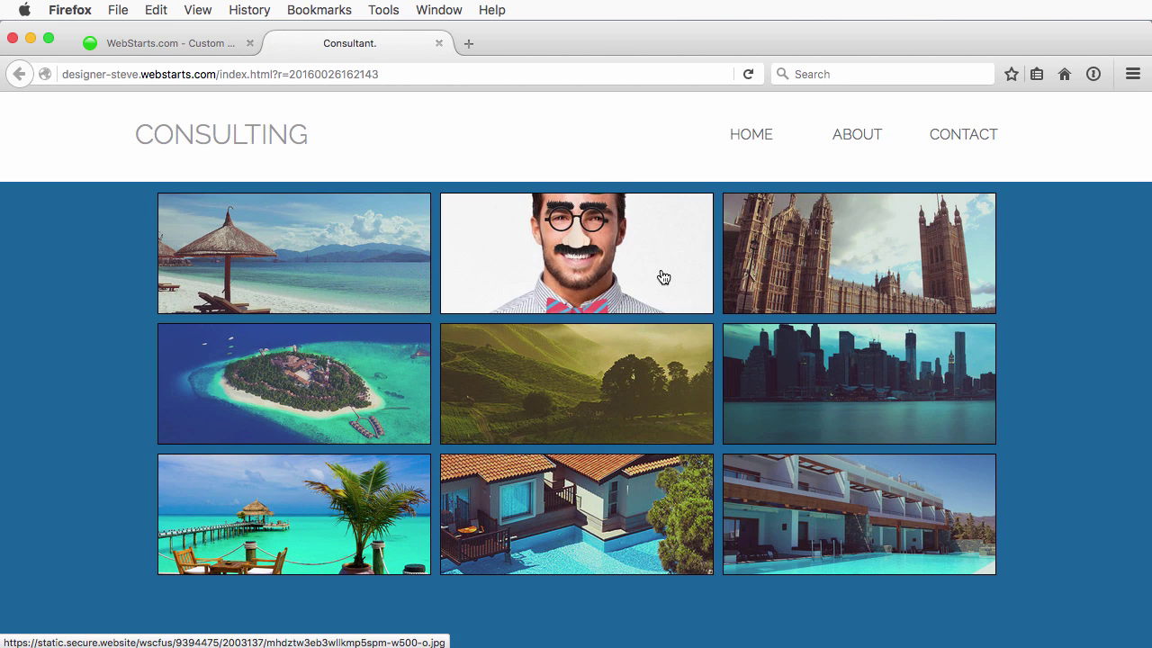
click(662, 278)
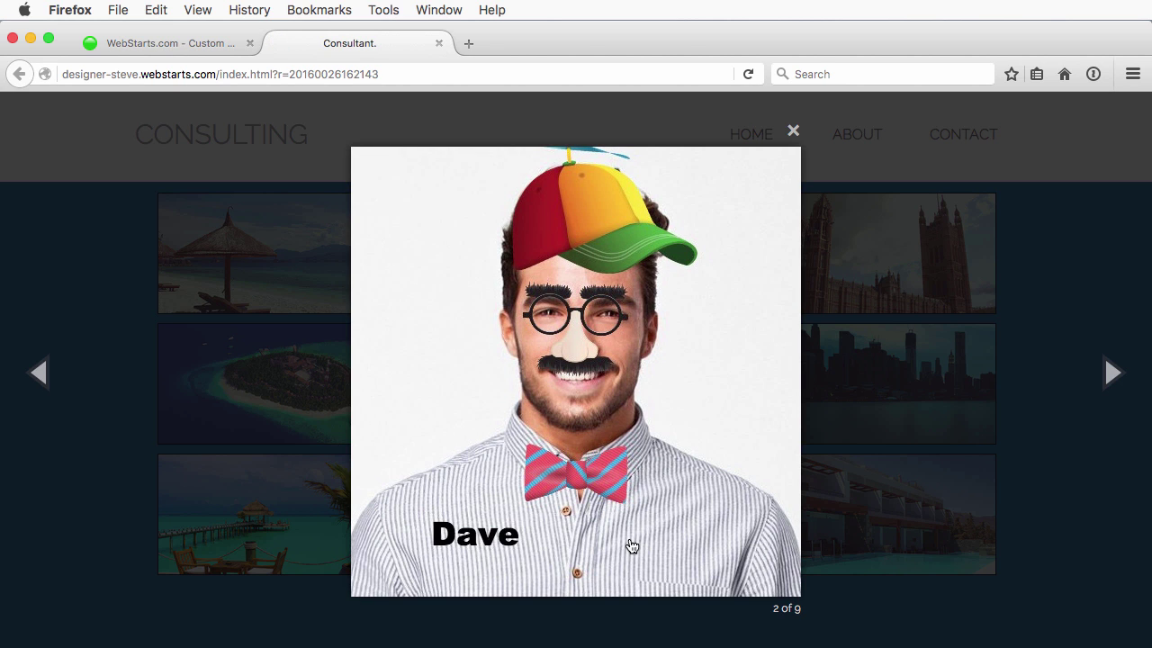